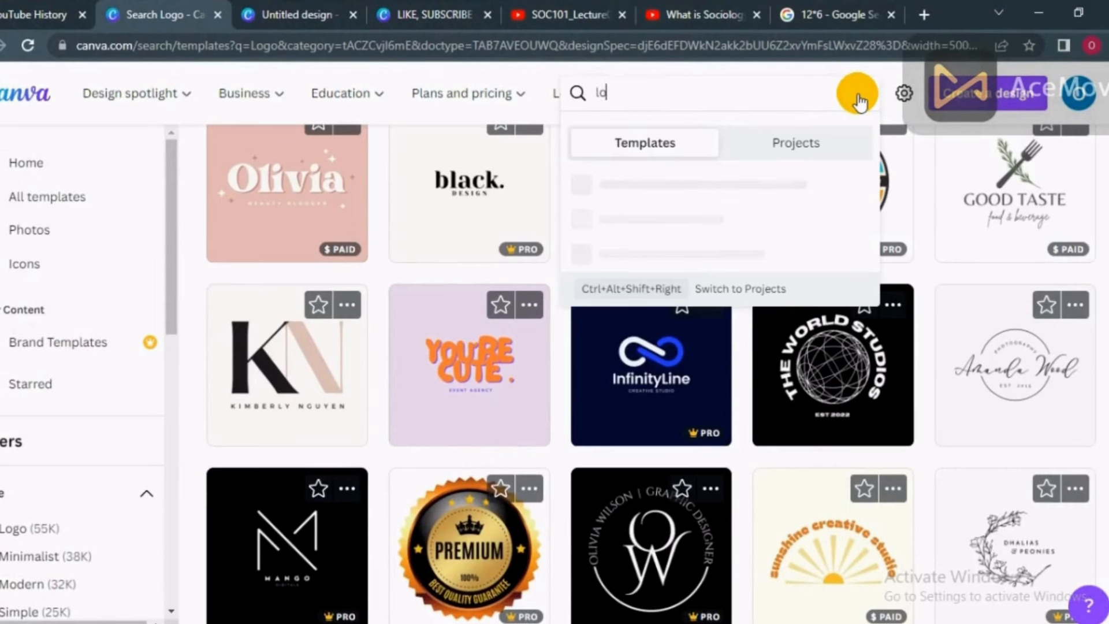
# Step: Search the templates for "logo" and create a blank logo design
pyautogui.press('Return')
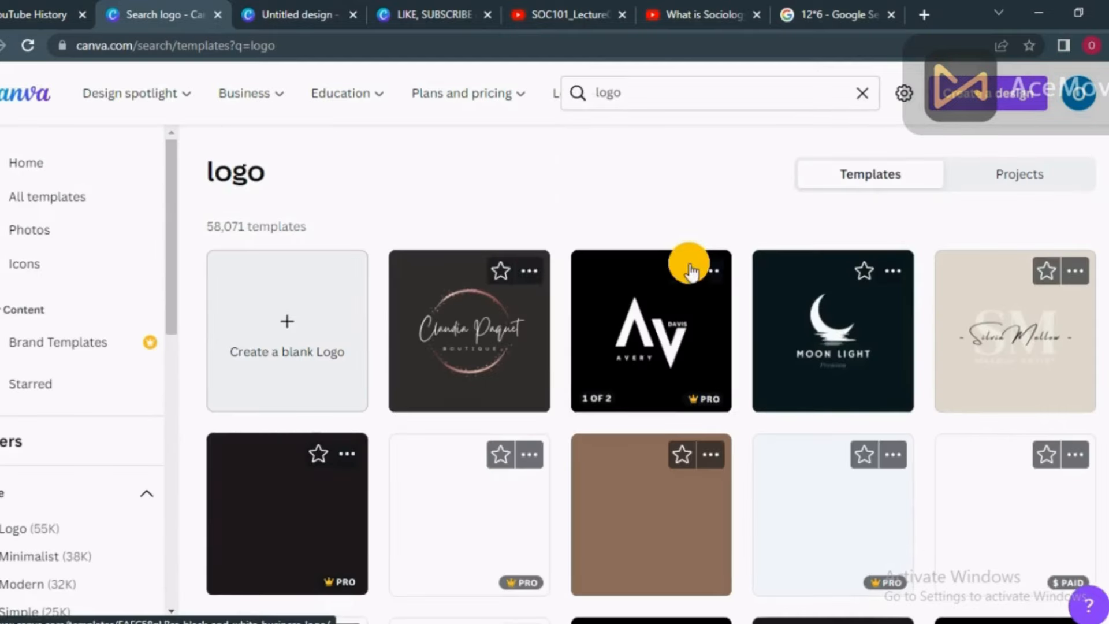
pyautogui.click(284, 328)
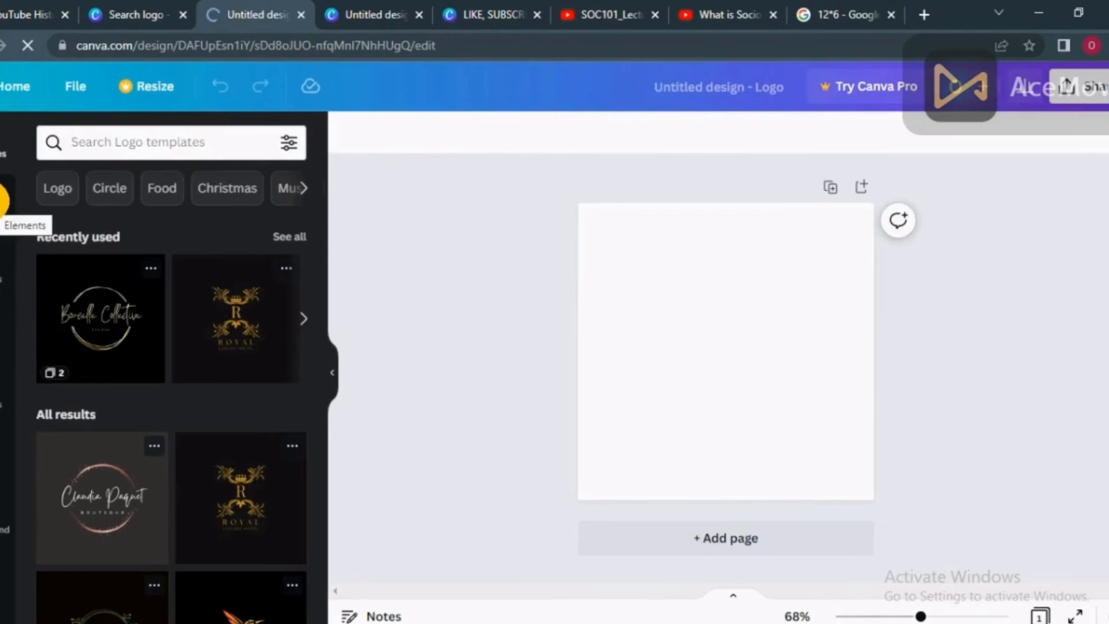
# Step: Search the design elements for "circle" and limit the results to graphics
pyautogui.click(3, 215)
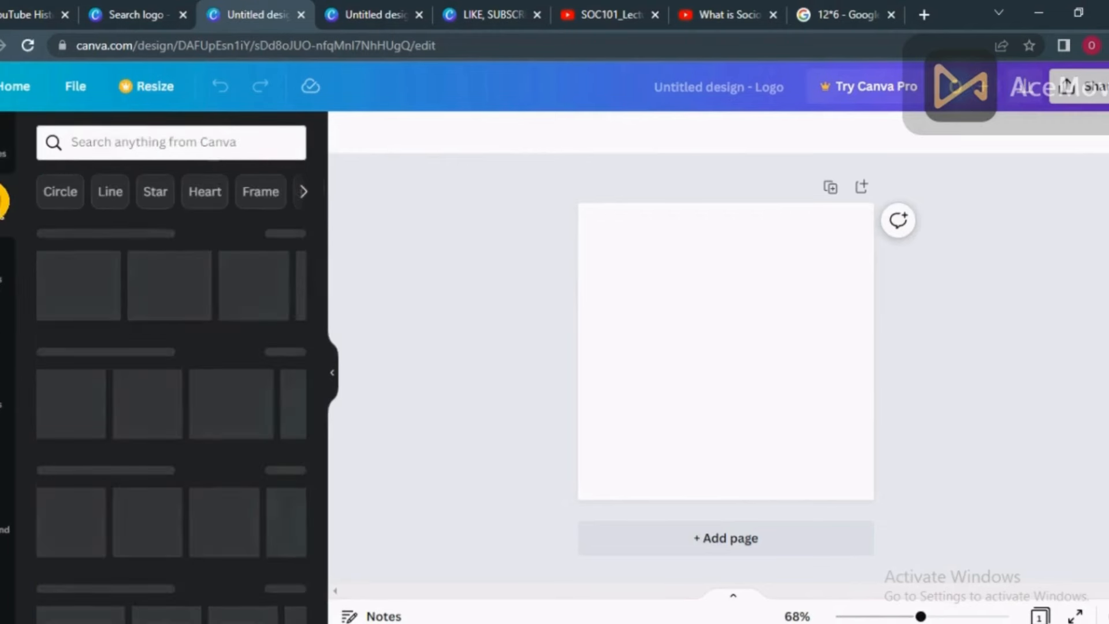
pyautogui.click(139, 142)
pyautogui.write('c')
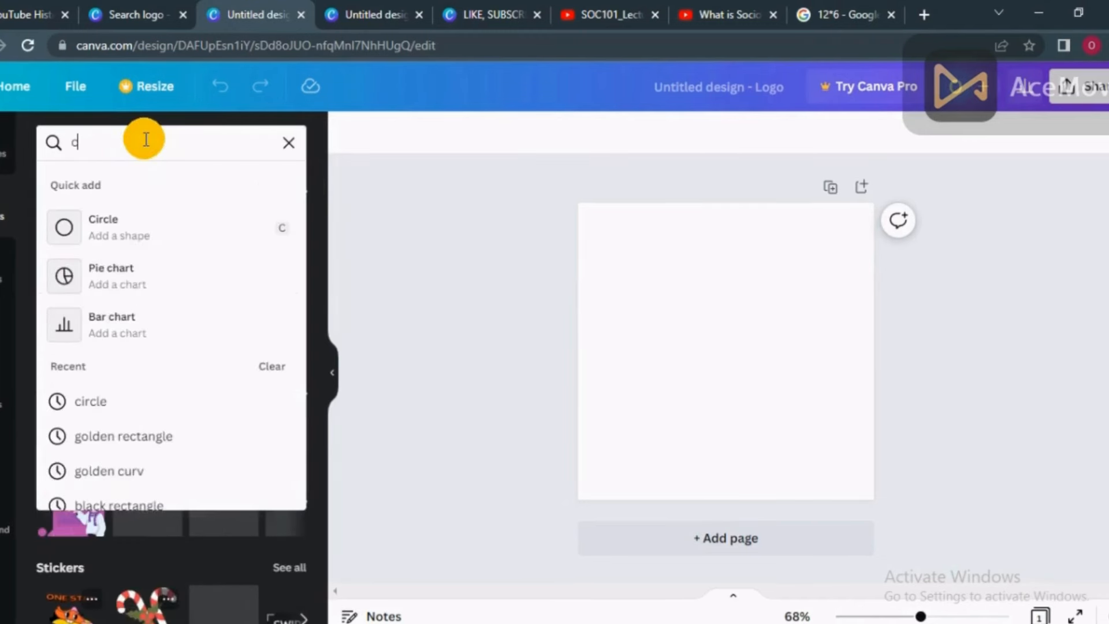
pyautogui.write('ircle')
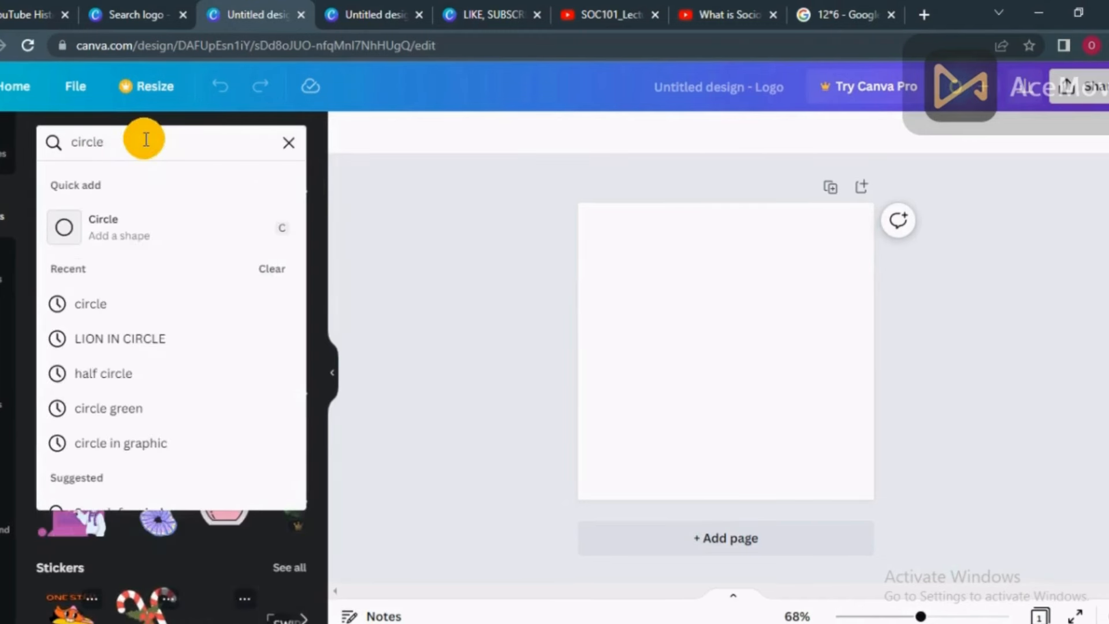
pyautogui.press('Return')
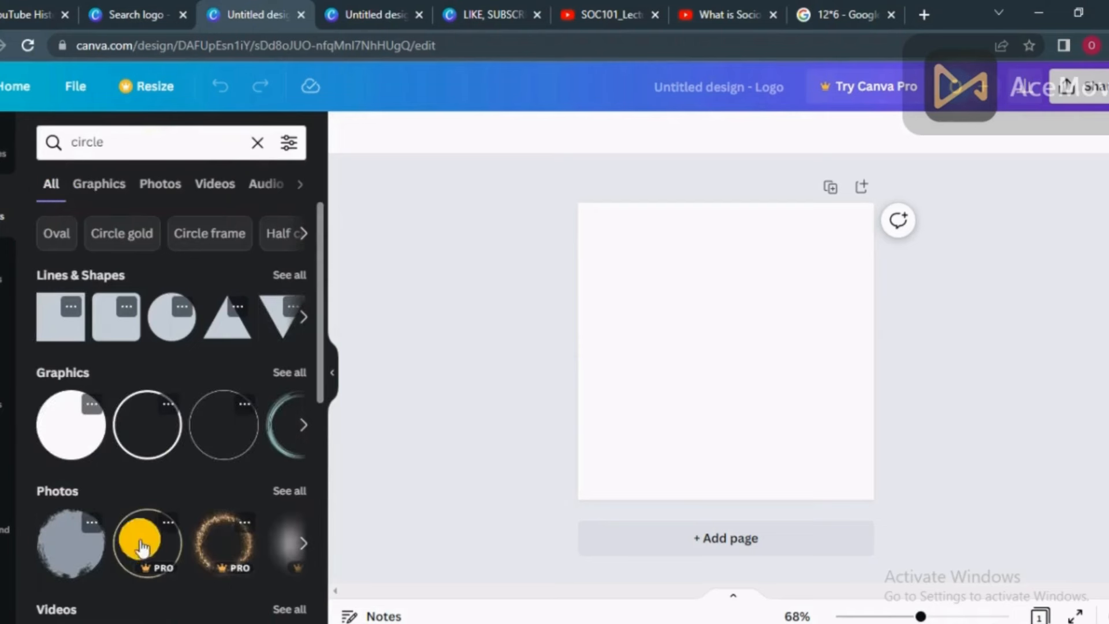
pyautogui.click(100, 191)
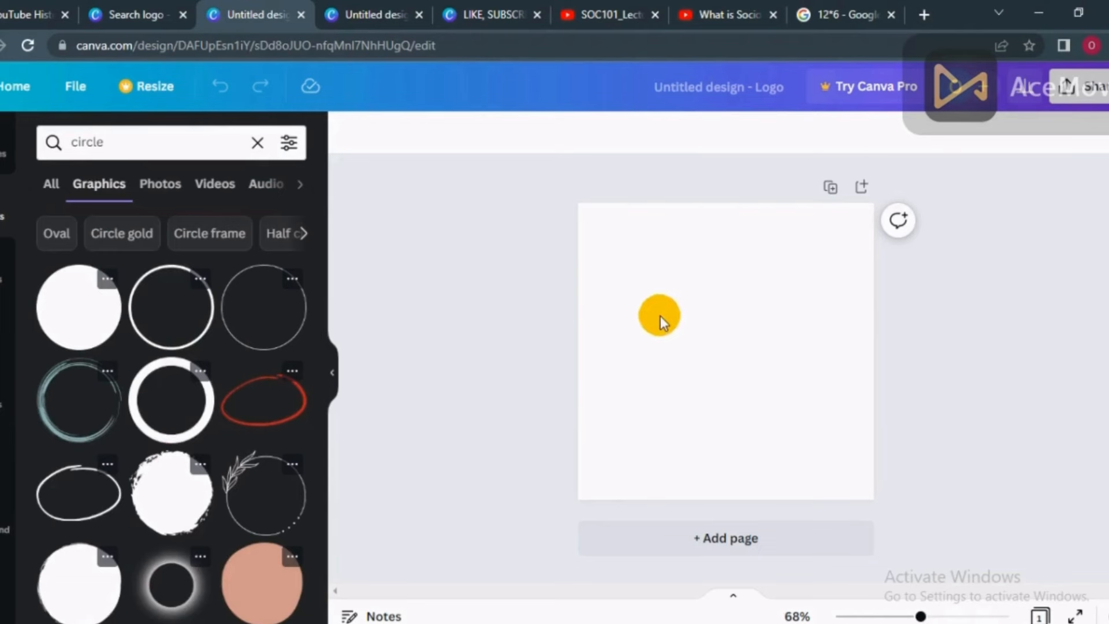
# Step: Set the background colour of the blank logo page to black
pyautogui.click(616, 367)
pyautogui.click(353, 132)
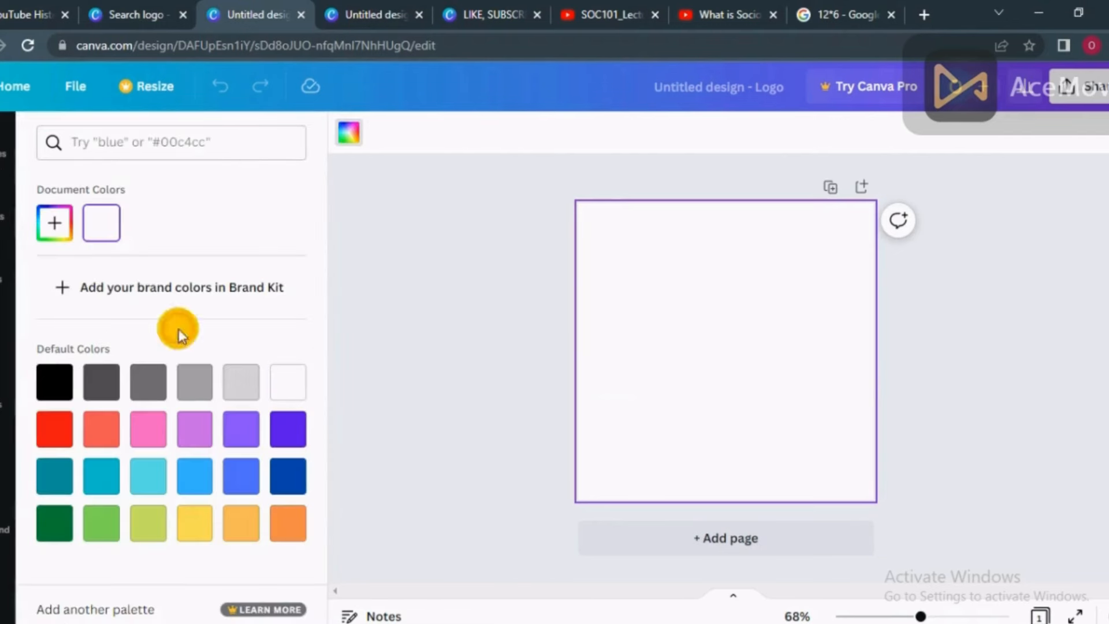
pyautogui.click(47, 382)
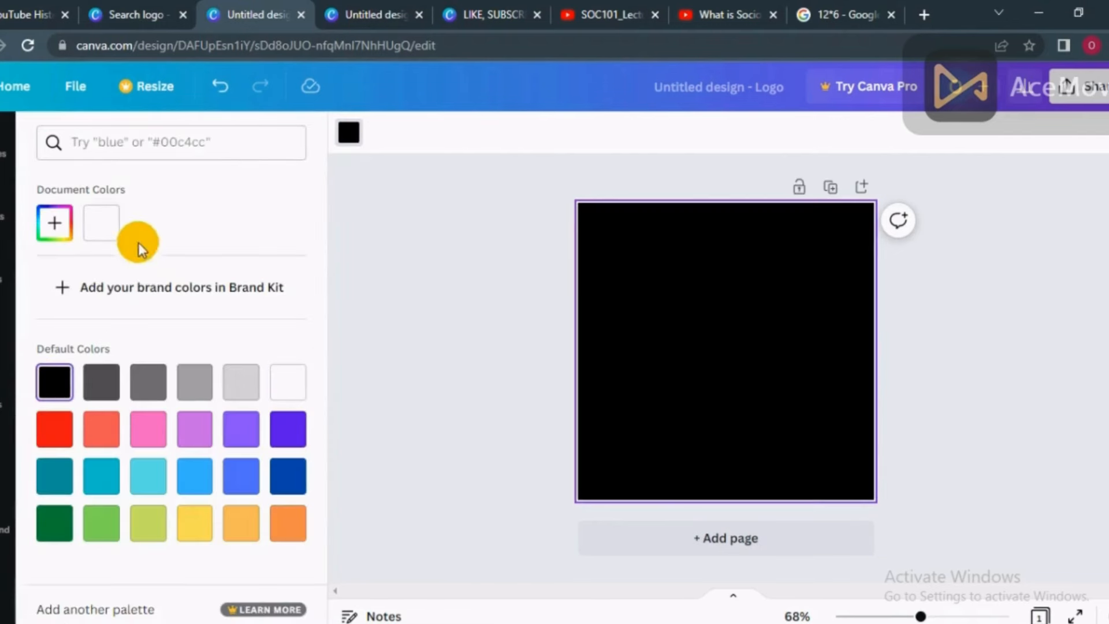
# Step: Search the elements for "circle" graphics and add the medium-weight circle outline to the page
pyautogui.click(2, 220)
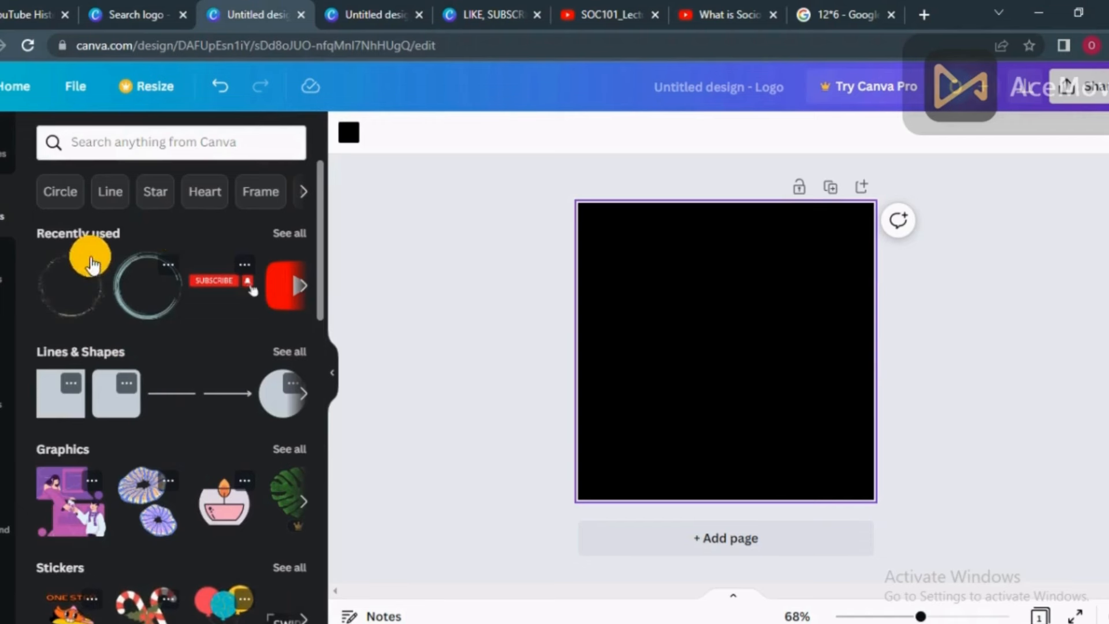
pyautogui.click(90, 143)
pyautogui.write('c')
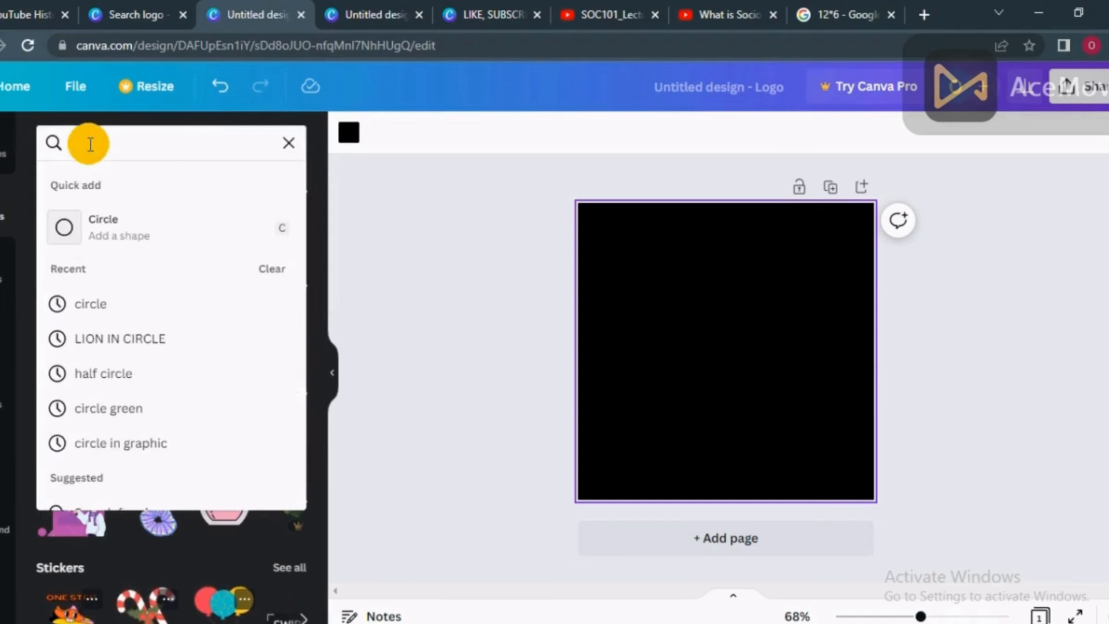
pyautogui.press('Return')
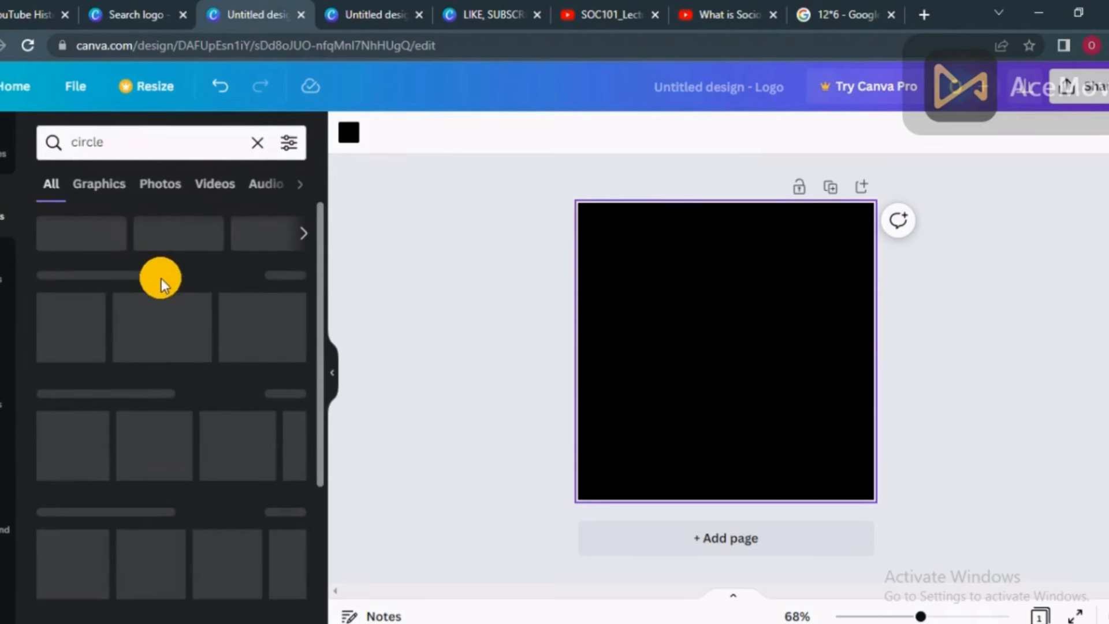
pyautogui.click(96, 186)
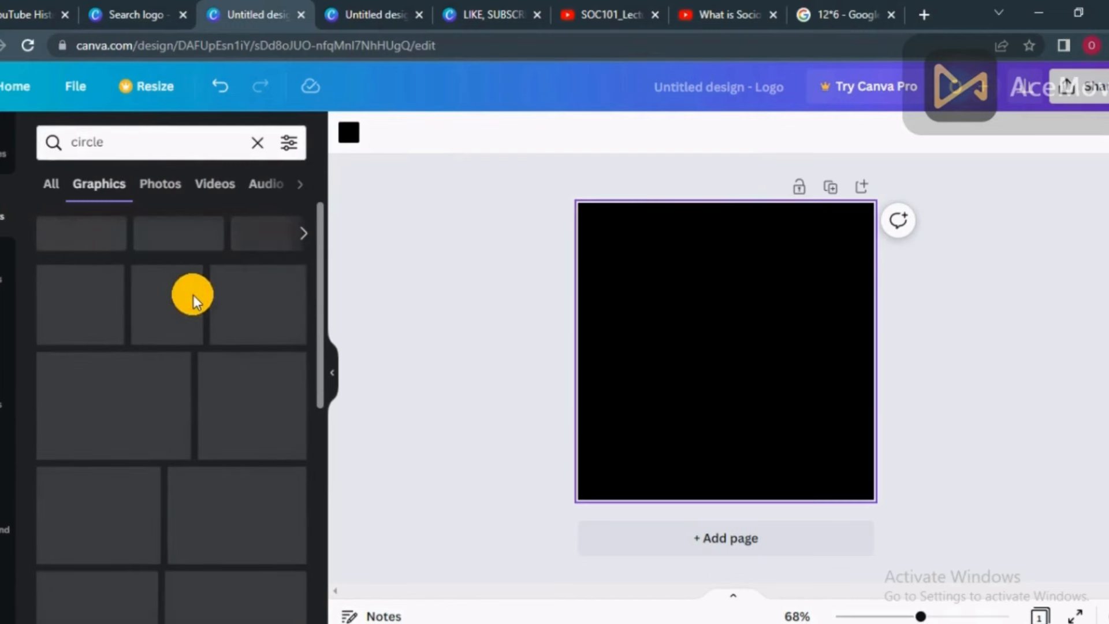
pyautogui.click(151, 346)
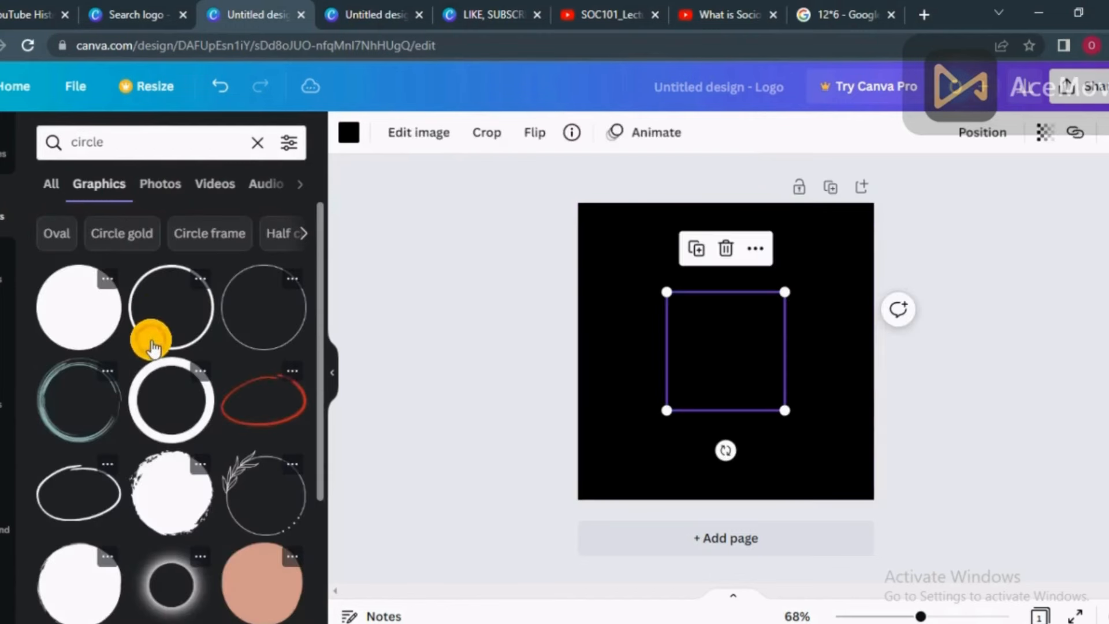
# Step: Recolour the circle outline white and enlarge it until it nearly fills the black page
pyautogui.click(348, 132)
pyautogui.click(288, 386)
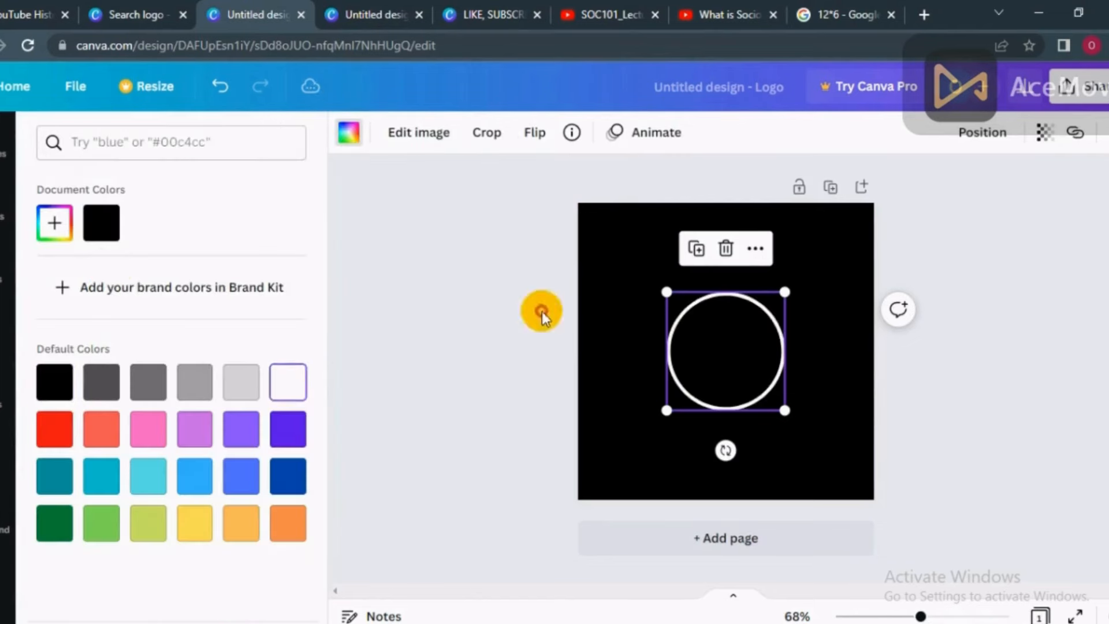
pyautogui.moveTo(834, 213); pyautogui.dragTo(845, 191)
pyautogui.moveTo(662, 424); pyautogui.dragTo(579, 478)
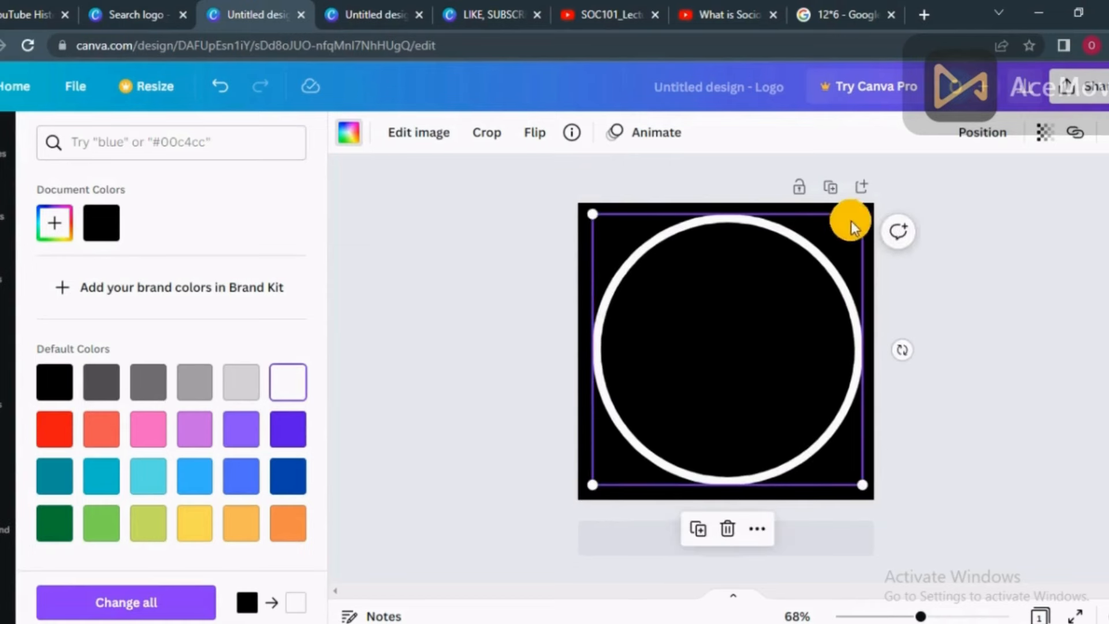
pyautogui.moveTo(859, 215); pyautogui.dragTo(861, 206)
pyautogui.moveTo(592, 484); pyautogui.dragTo(581, 491)
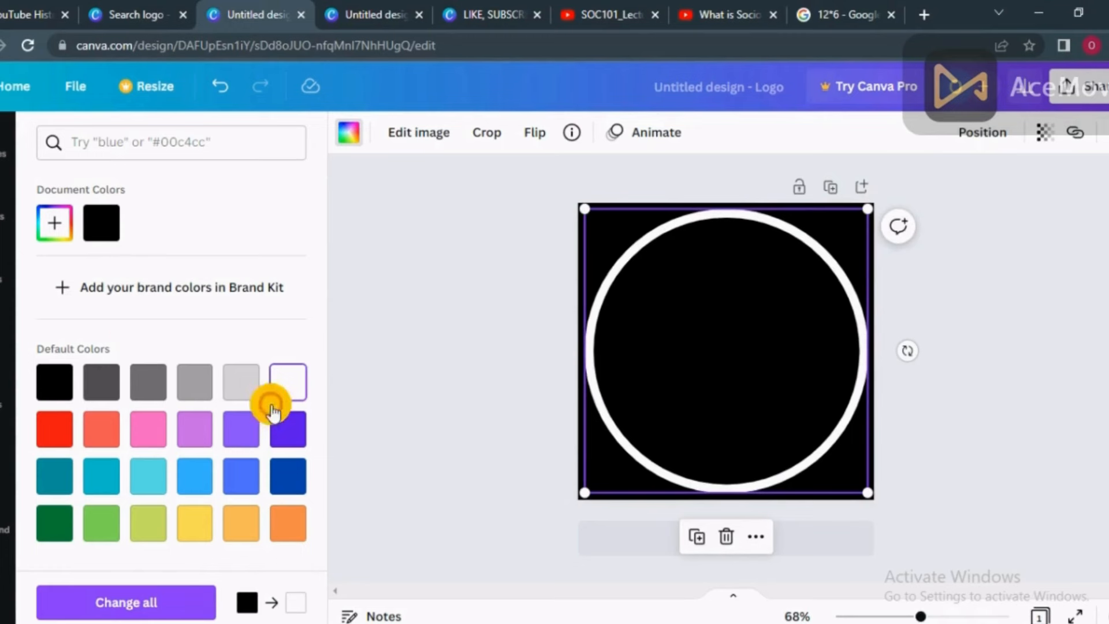
# Step: Find the hairline-thin circle outline among the "circle" graphics and add it inside the white ring
pyautogui.click(3, 212)
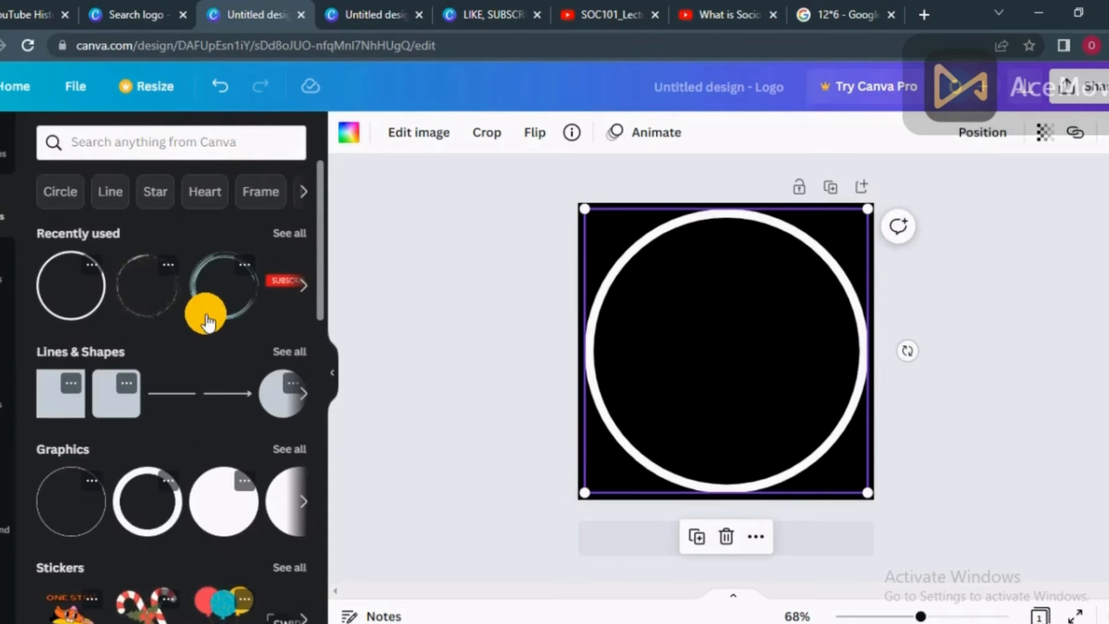
pyautogui.scroll(-1, 210, 321)
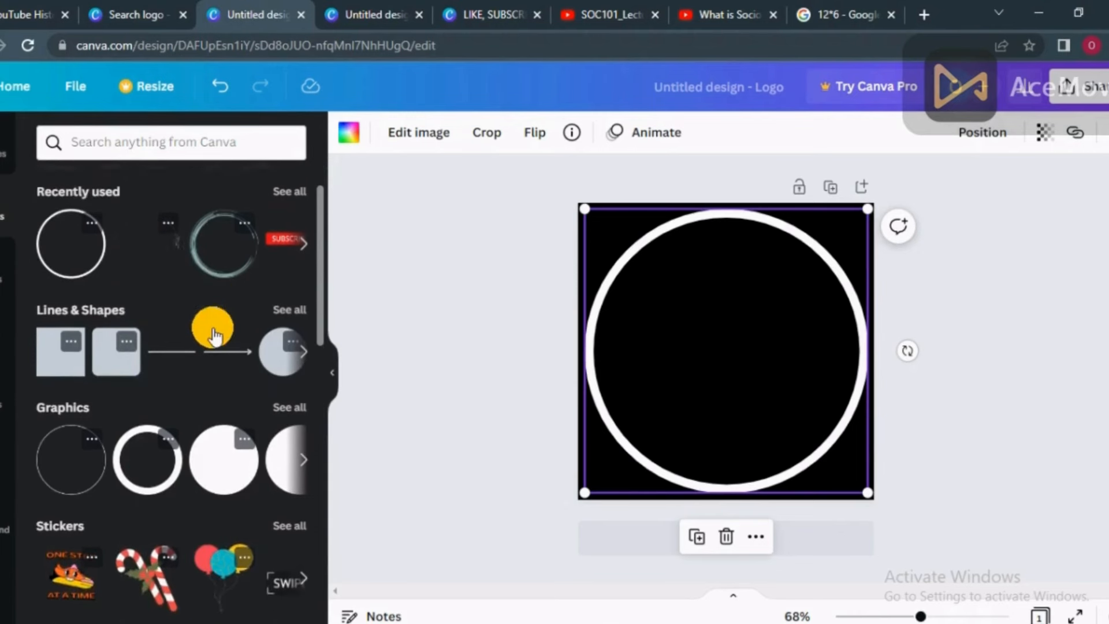
pyautogui.scroll(1, 213, 333)
pyautogui.scroll(-4, 165, 468)
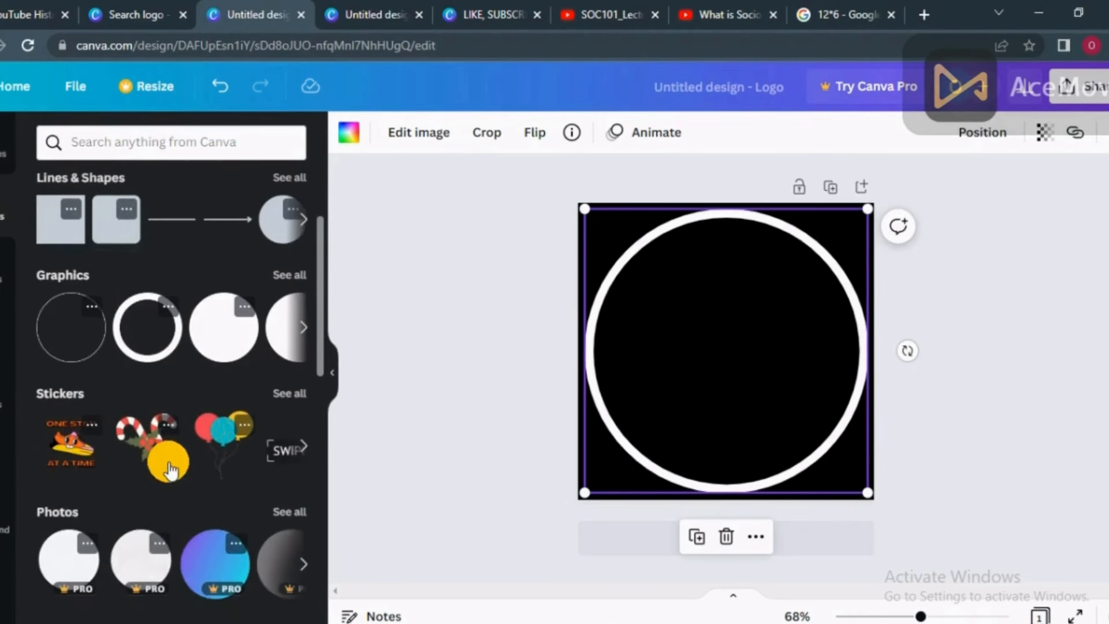
pyautogui.scroll(-10, 168, 462)
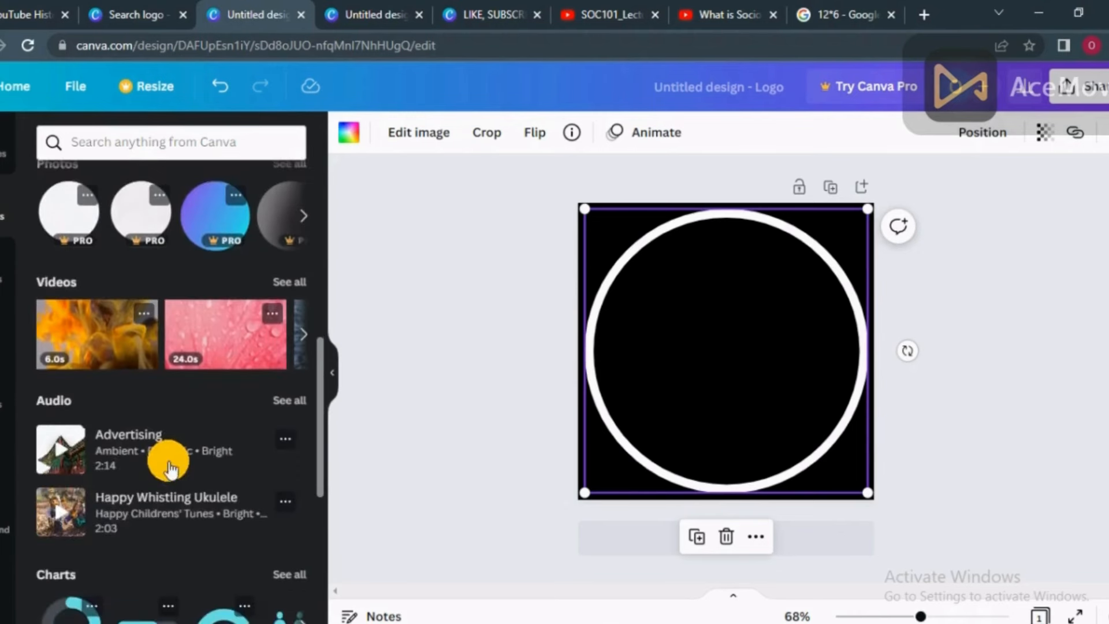
pyautogui.scroll(12, 149, 335)
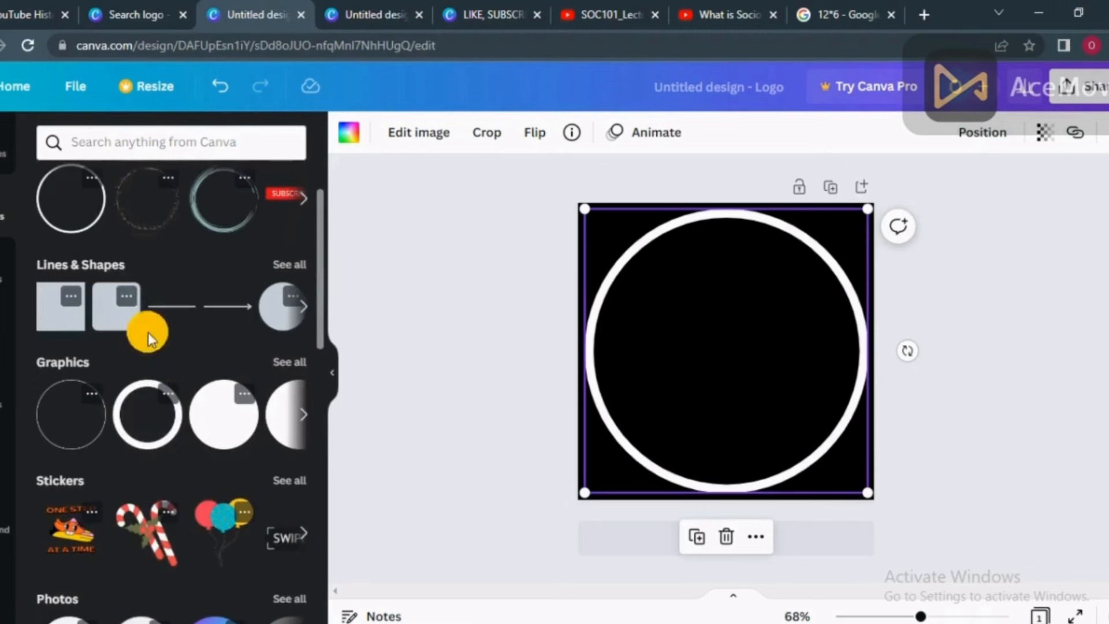
pyautogui.click(143, 134)
pyautogui.write('circle')
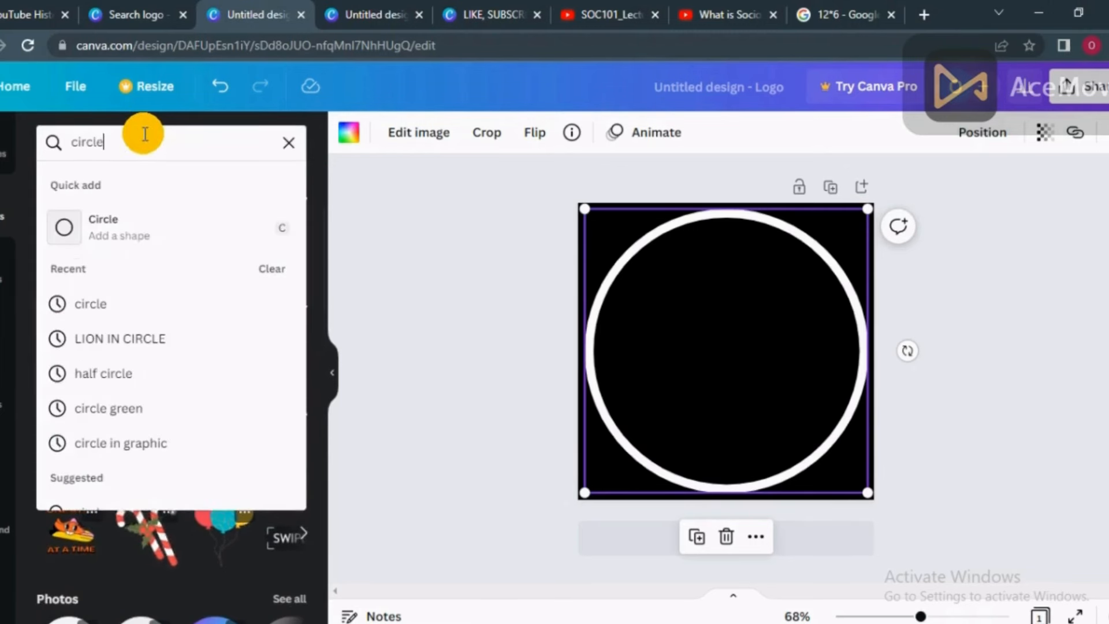
pyautogui.press('Return')
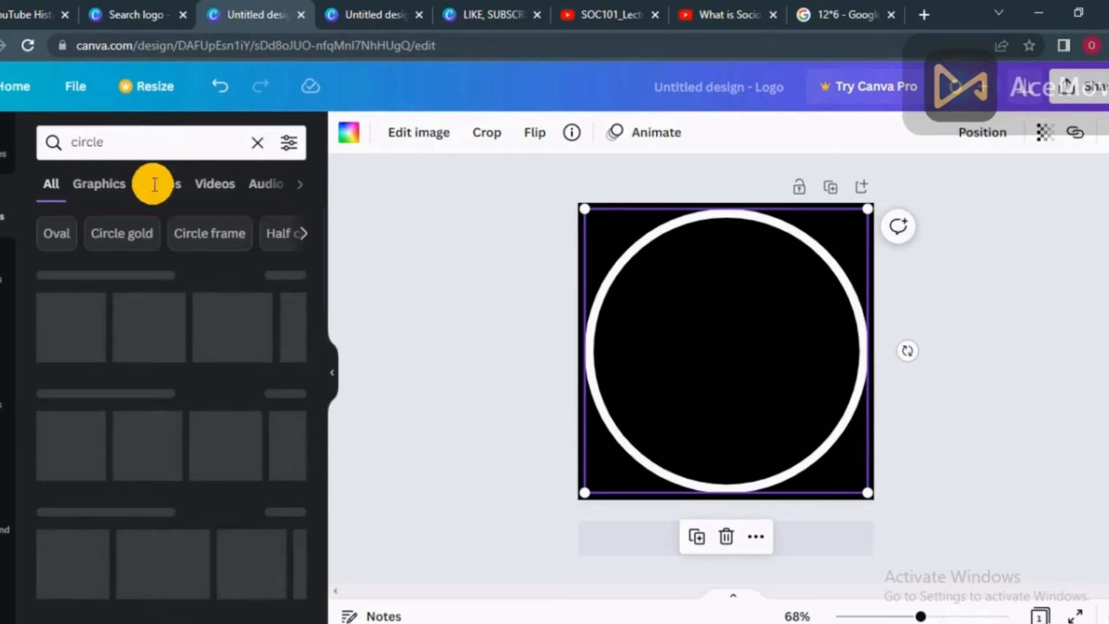
pyautogui.click(116, 185)
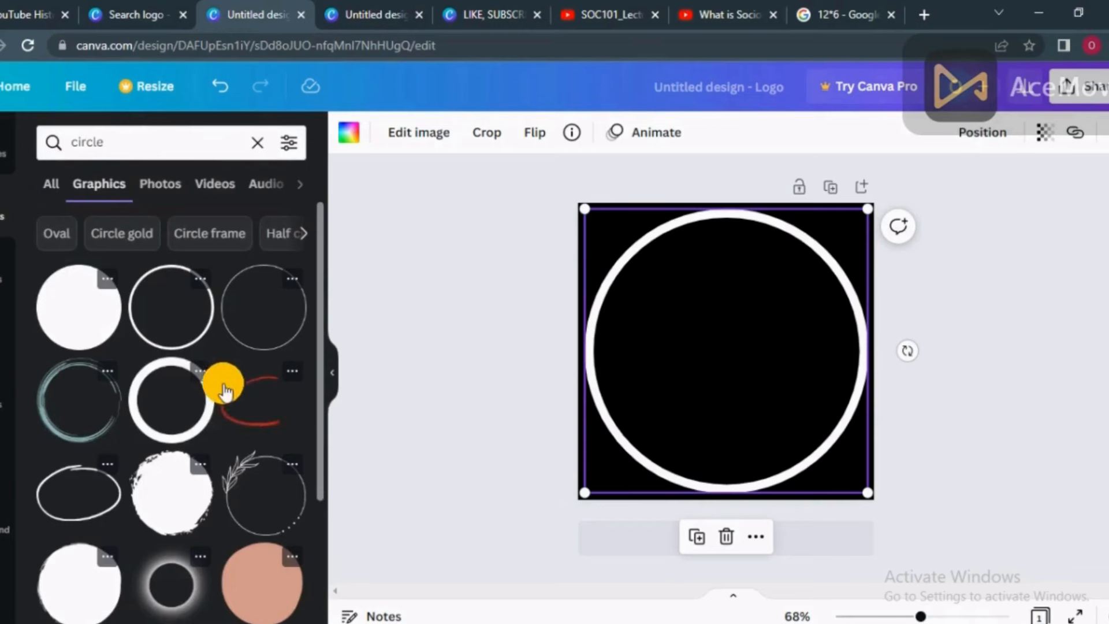
pyautogui.click(267, 343)
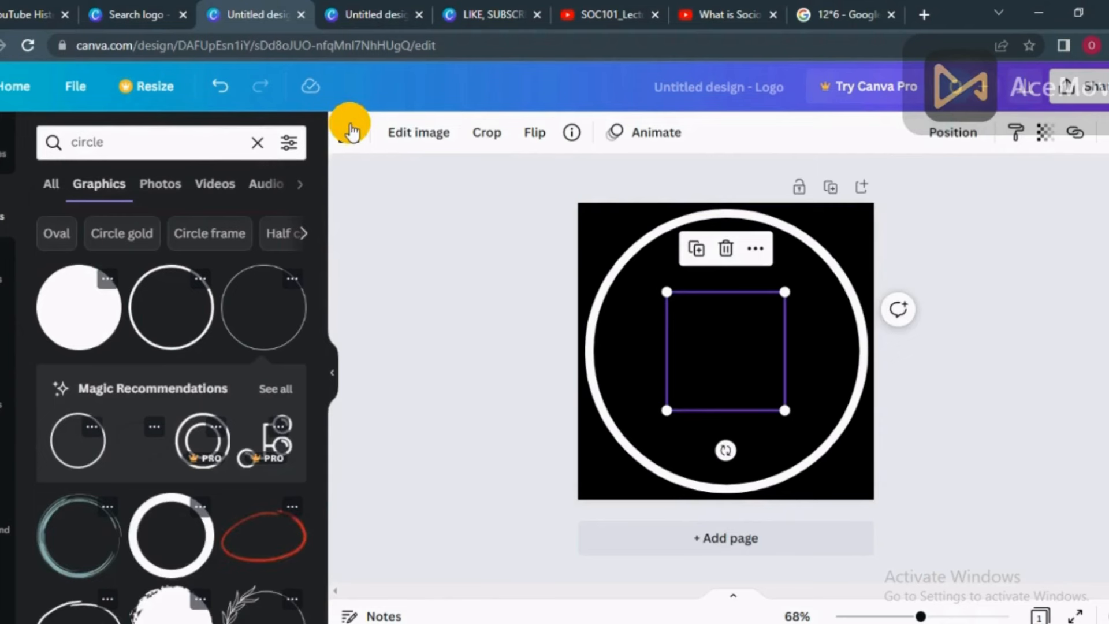
# Step: Recolour the thin circle white and enlarge it to sit concentrically just inside the thick ring
pyautogui.click(351, 128)
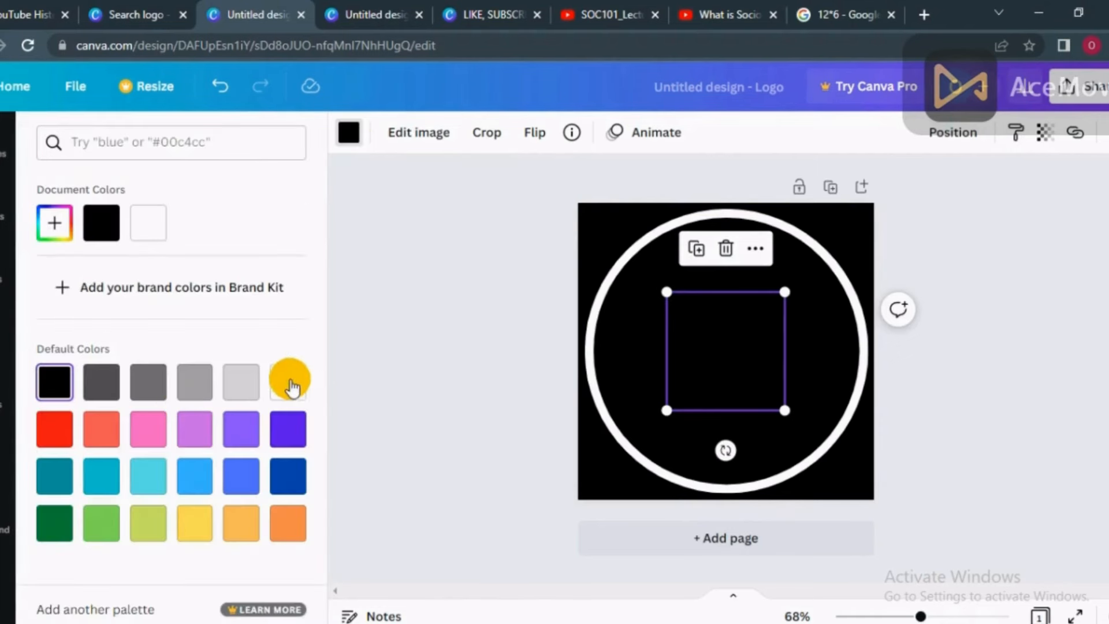
pyautogui.click(288, 382)
pyautogui.moveTo(665, 410); pyautogui.dragTo(628, 449)
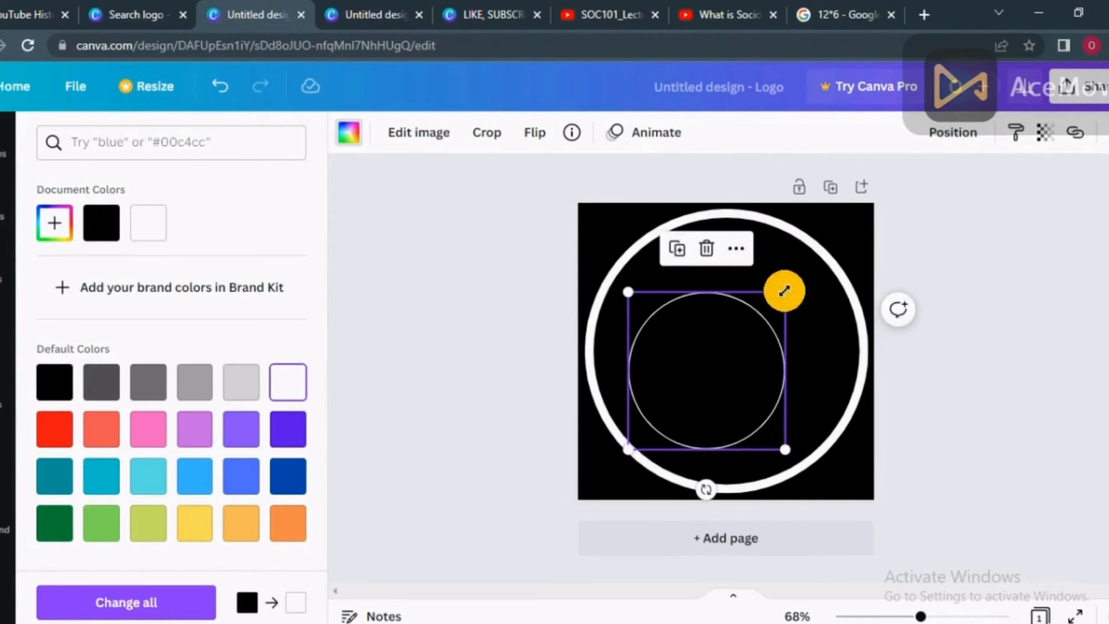
pyautogui.moveTo(784, 290); pyautogui.dragTo(844, 234)
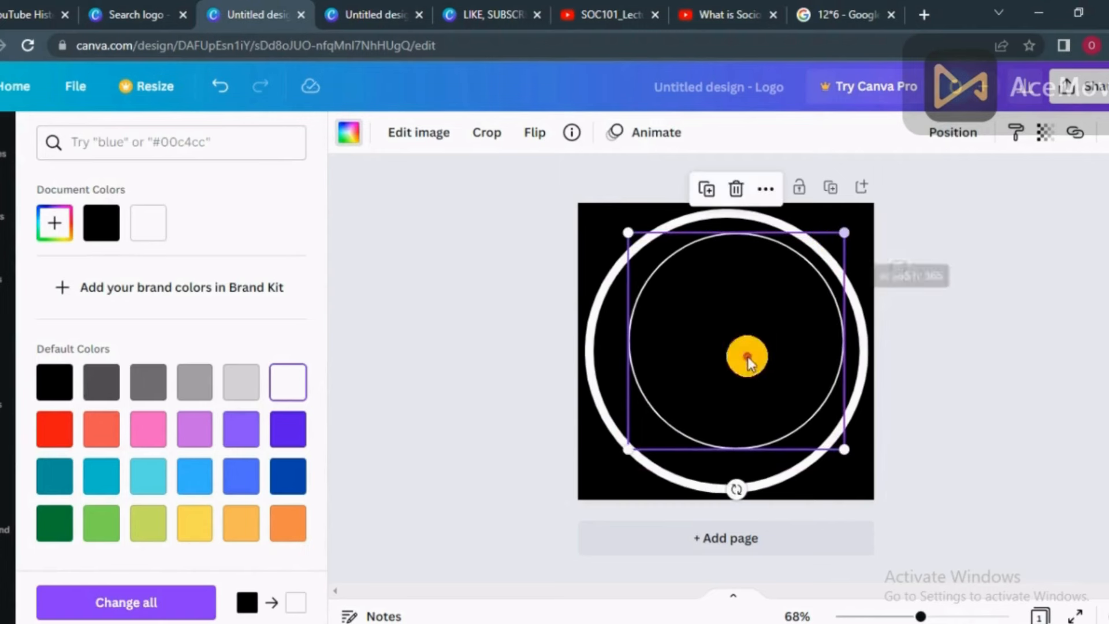
pyautogui.moveTo(628, 449); pyautogui.dragTo(594, 478)
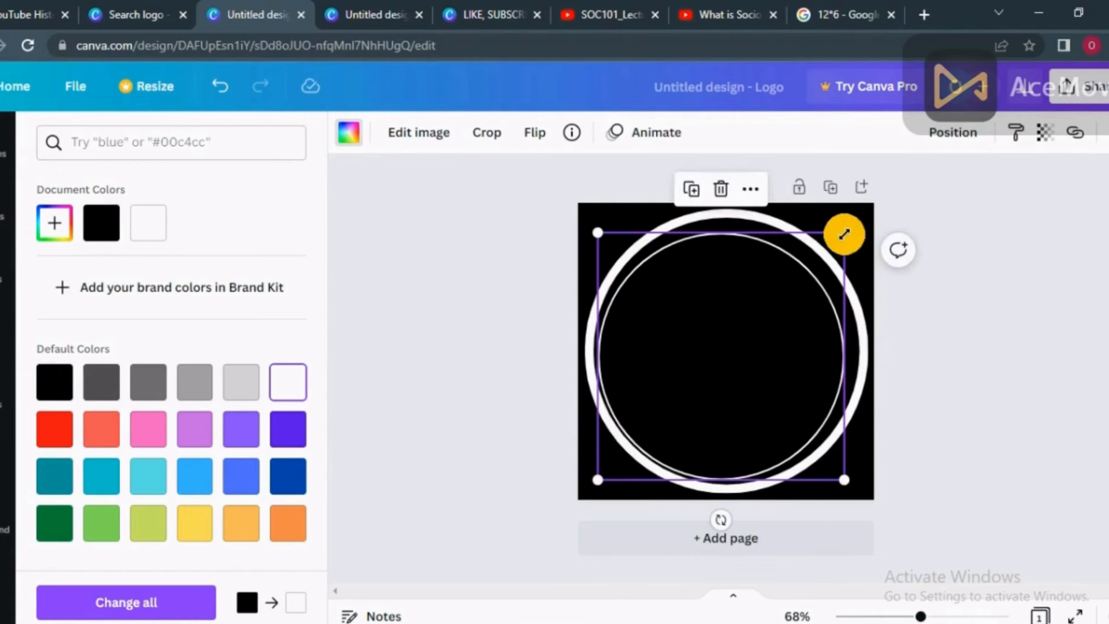
pyautogui.moveTo(845, 233); pyautogui.dragTo(854, 221)
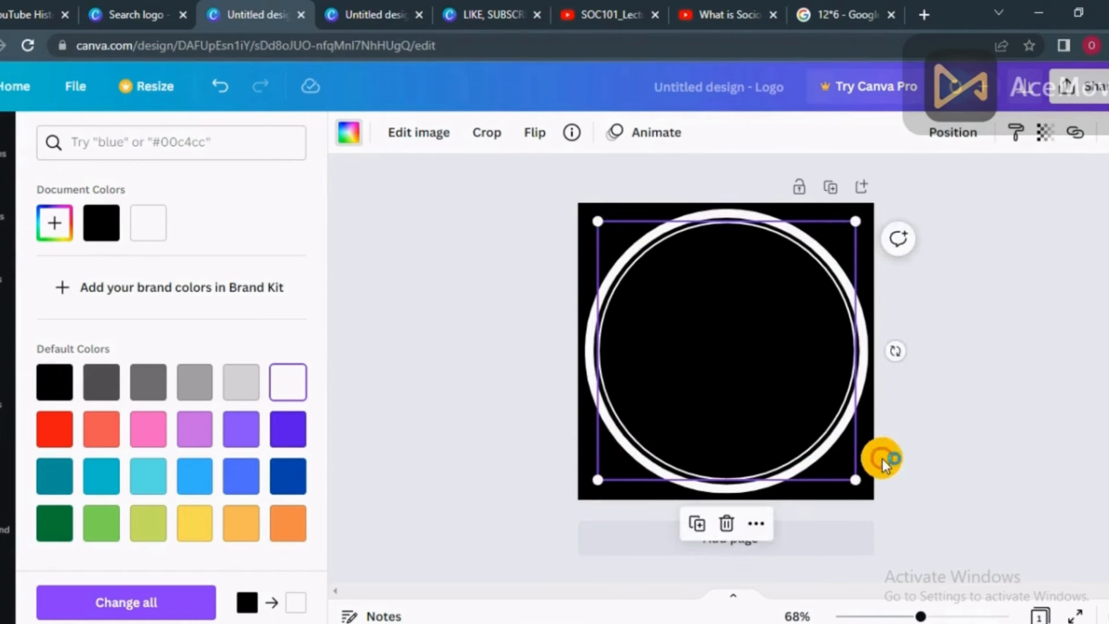
pyautogui.click(932, 422)
pyautogui.click(921, 391)
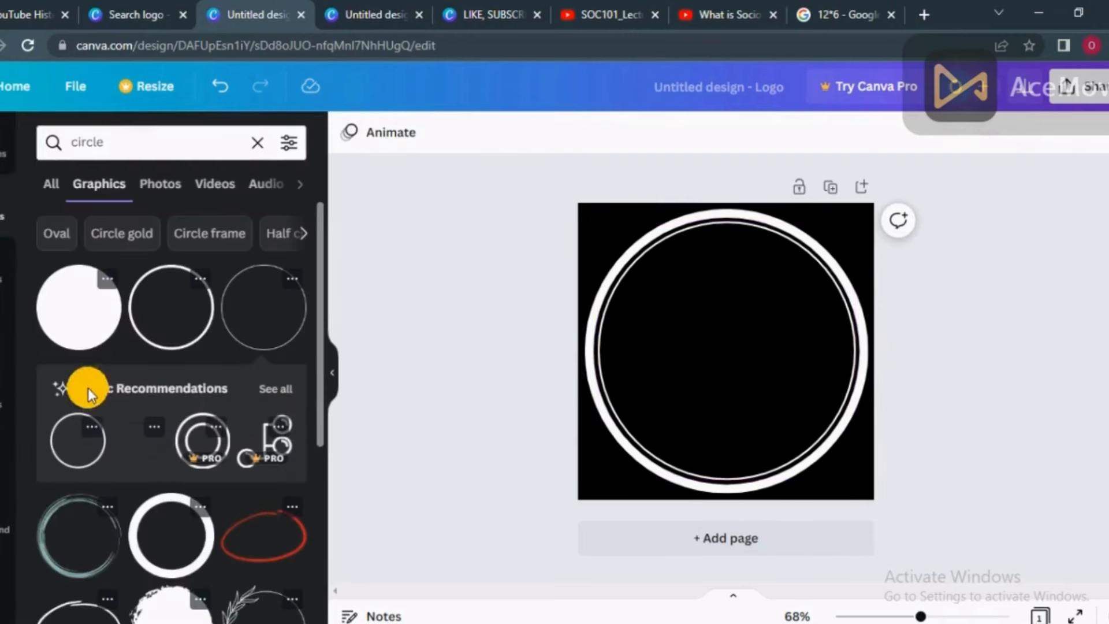
# Step: Add the green neon "CHEERS!" font combination to the page inside the circles
pyautogui.scroll(-3, 98, 424)
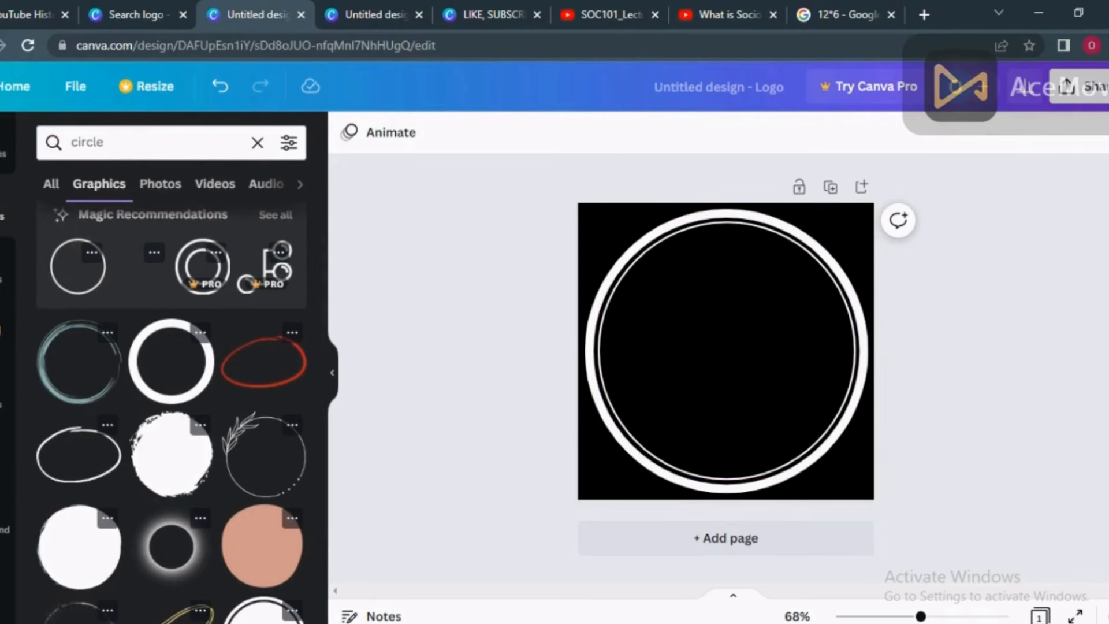
pyautogui.click(3, 331)
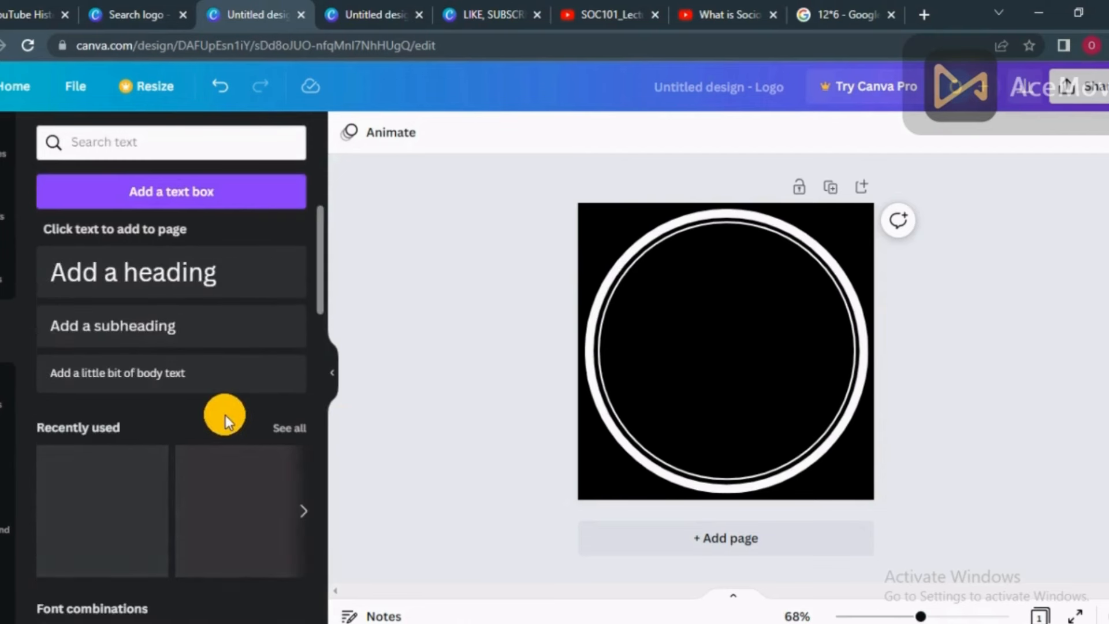
pyautogui.scroll(-5, 225, 415)
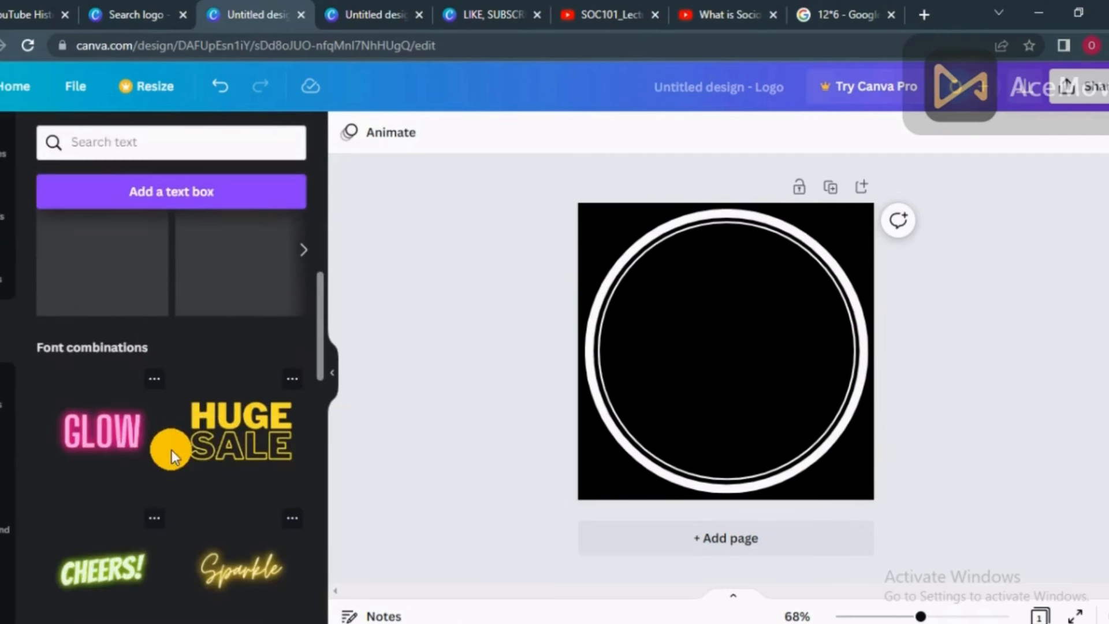
pyautogui.scroll(-3, 171, 450)
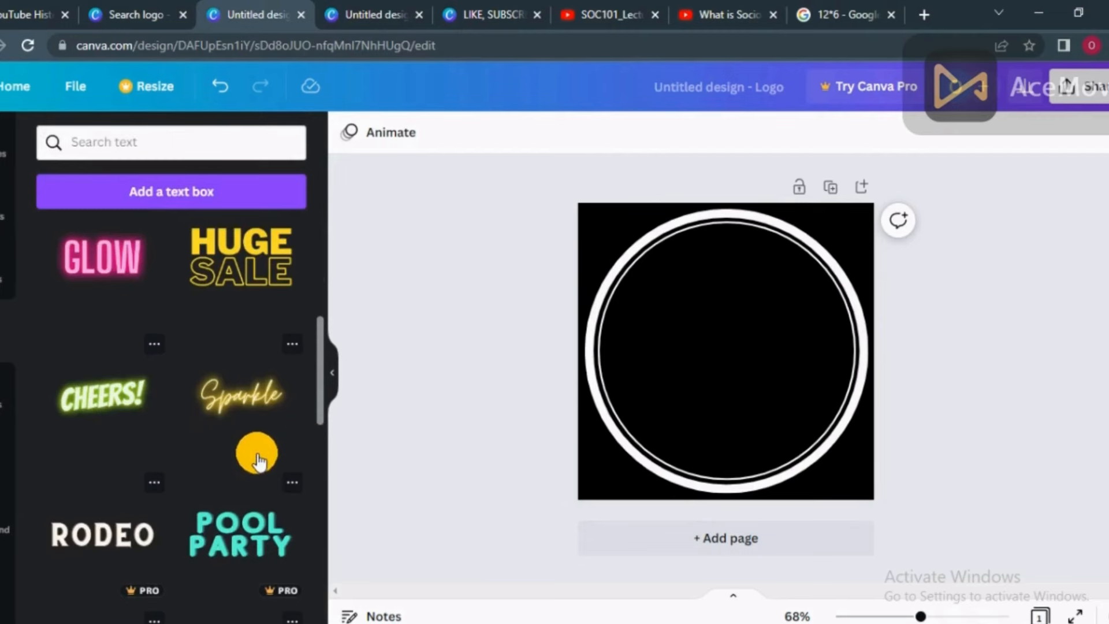
pyautogui.click(110, 398)
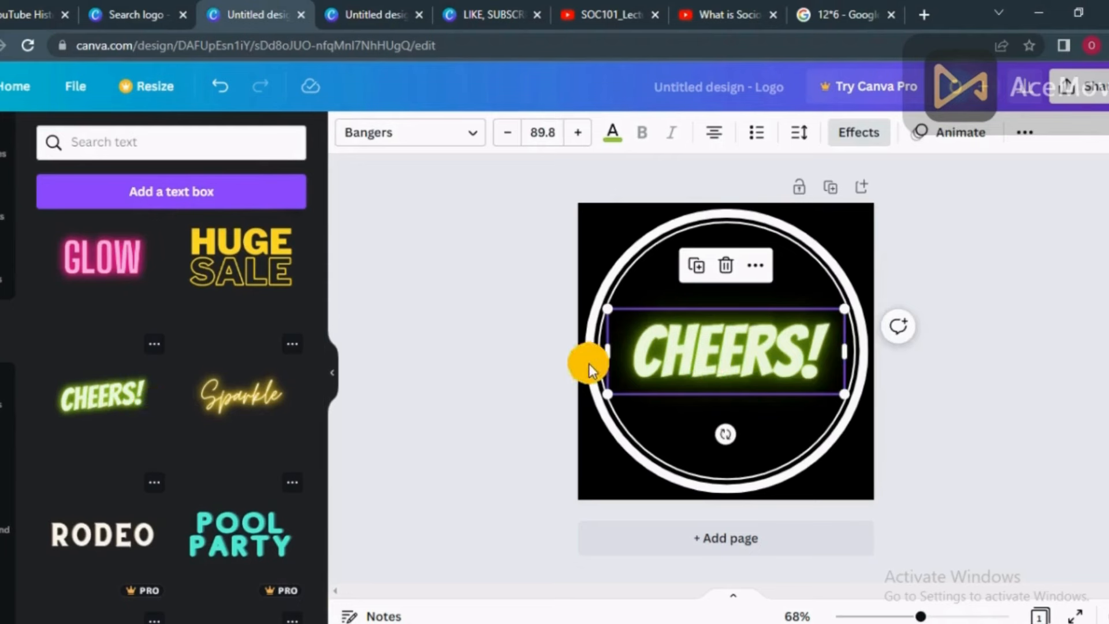
pyautogui.scroll(-5, 90, 370)
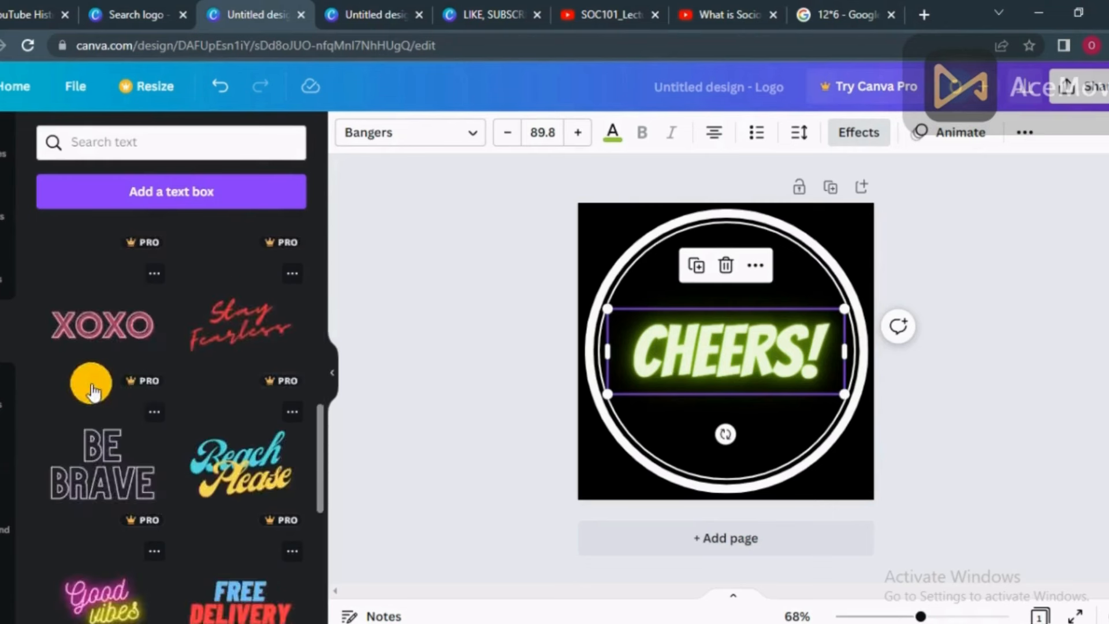
pyautogui.scroll(-10, 92, 393)
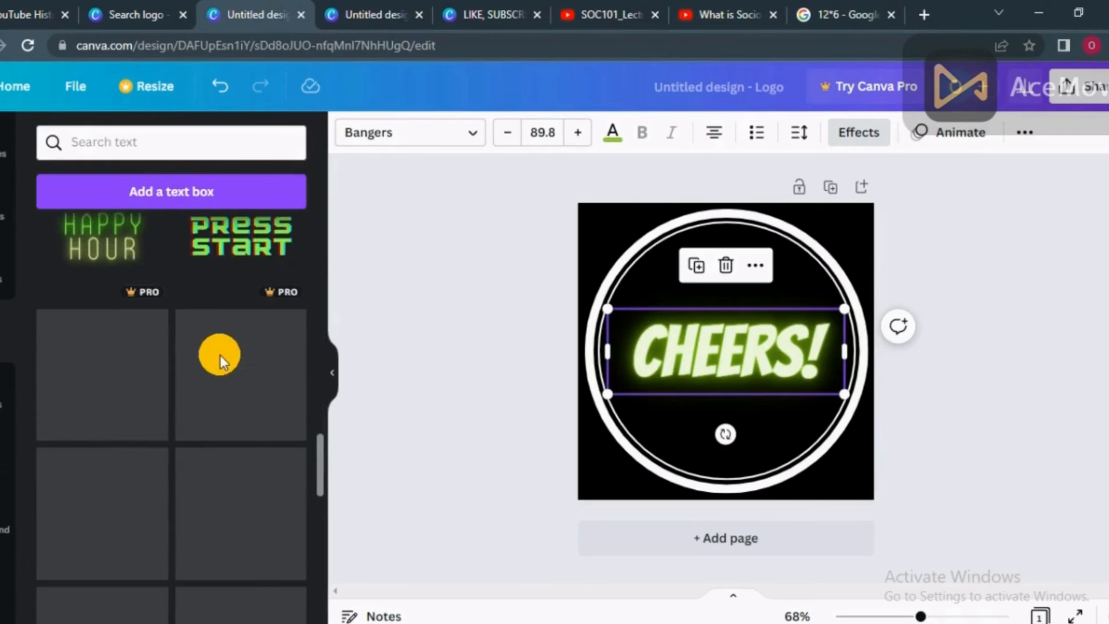
pyautogui.scroll(-2, 199, 376)
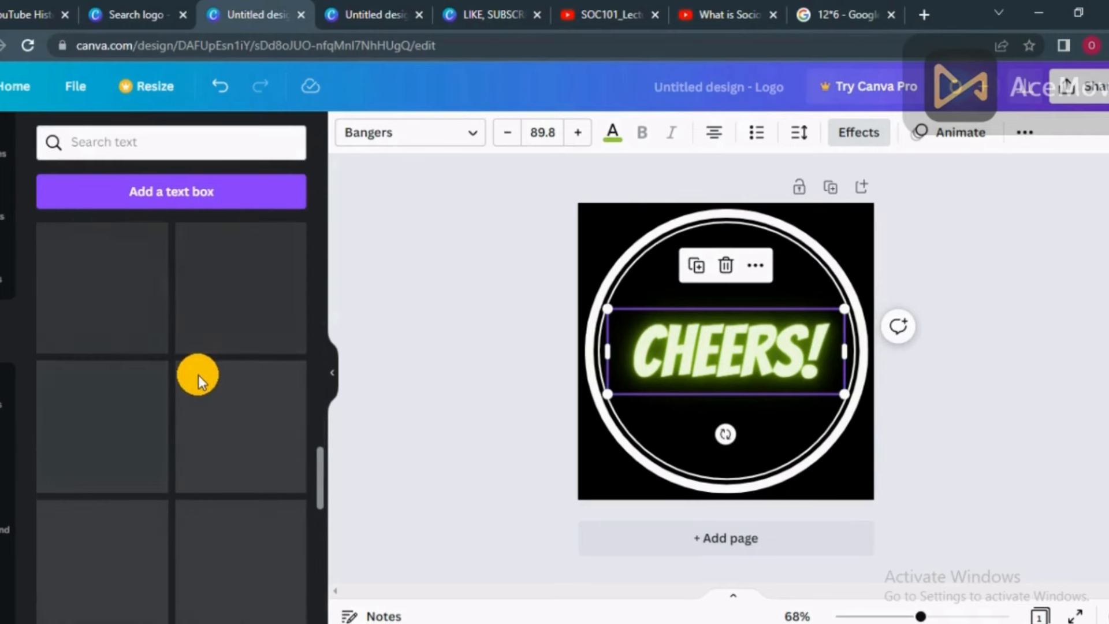
pyautogui.scroll(8, 199, 375)
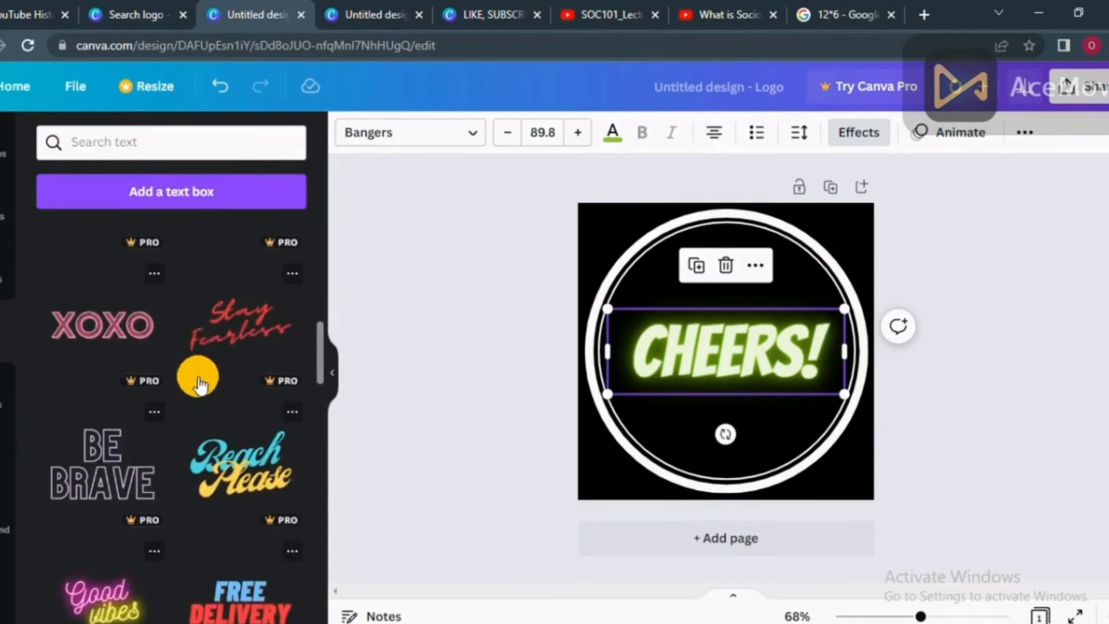
pyautogui.scroll(10, 198, 382)
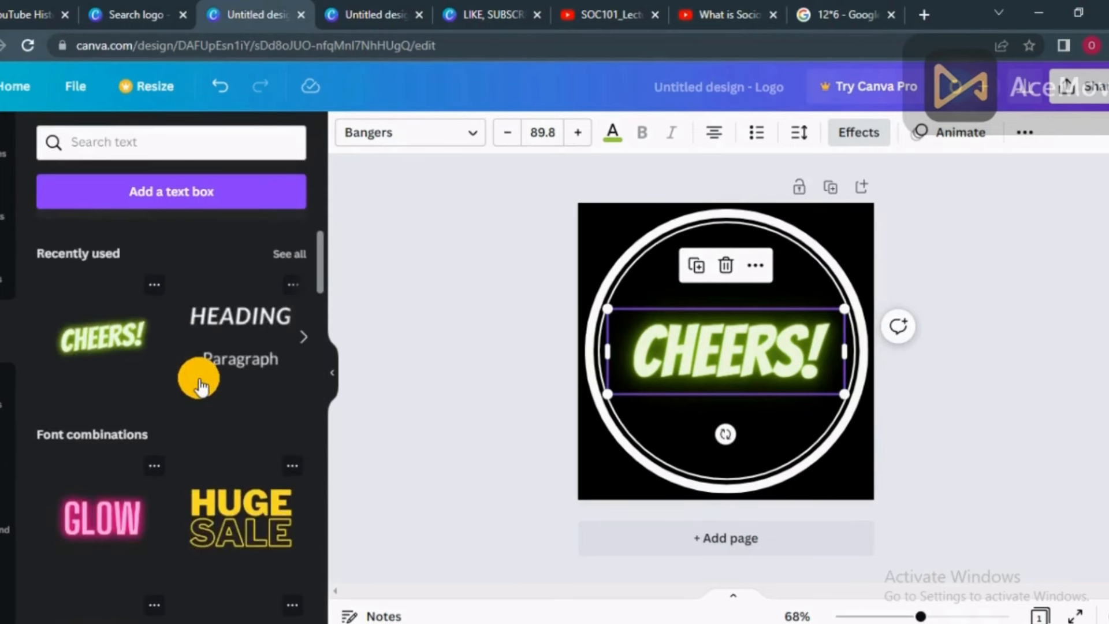
# Step: Replace the "CHEERS!" wording with "FASHION" on the first line and "WORLD" on the second
pyautogui.click(671, 363)
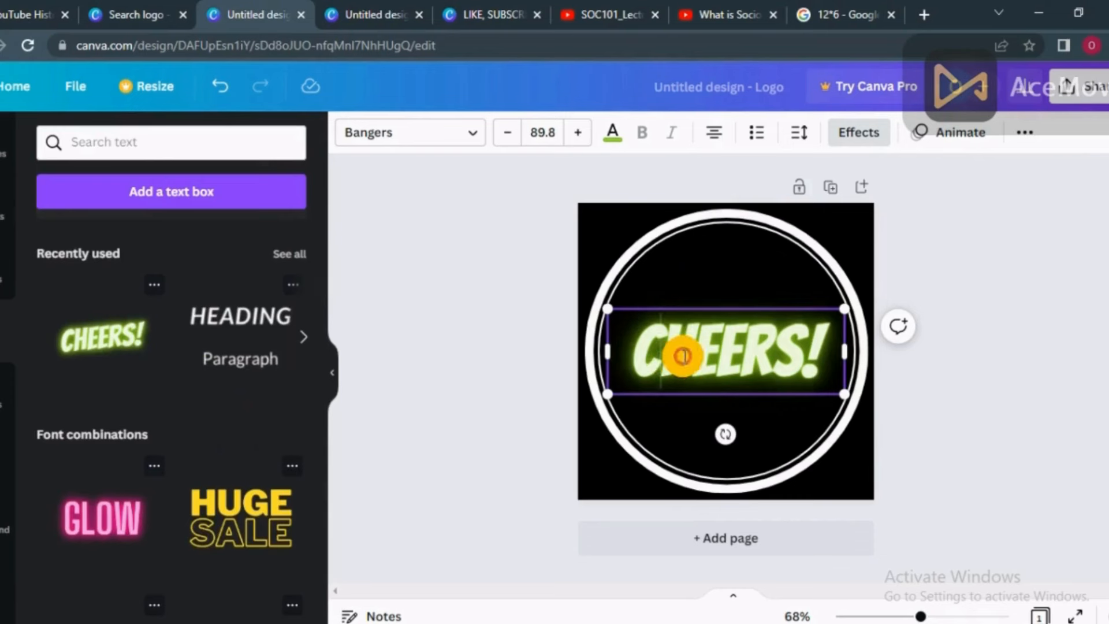
pyautogui.click(641, 360)
pyautogui.moveTo(641, 359); pyautogui.dragTo(824, 360)
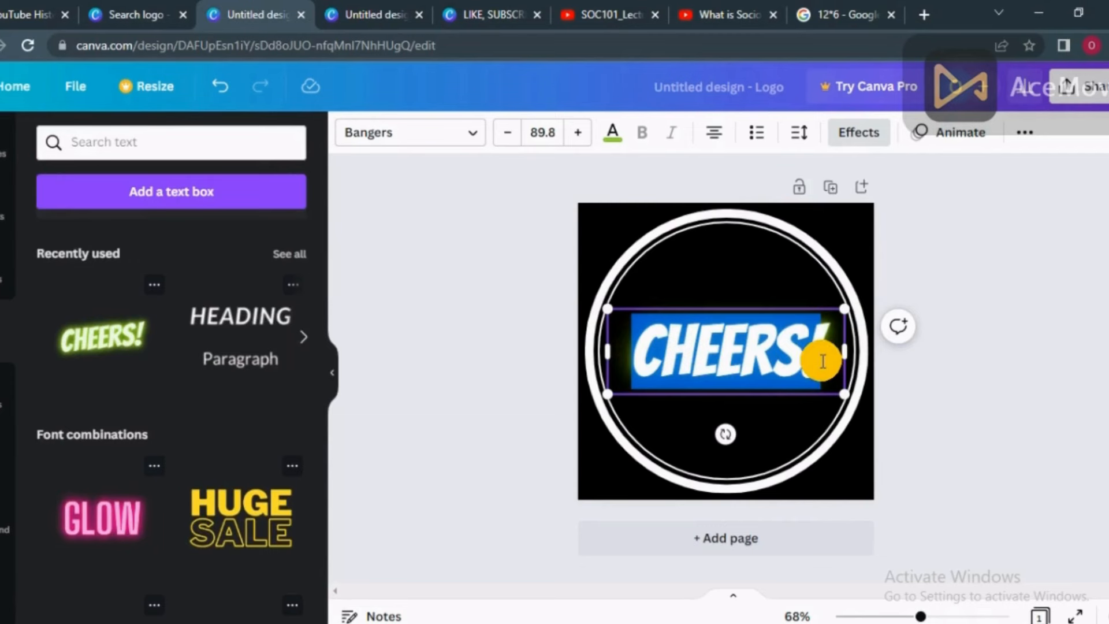
pyautogui.write('FAS')
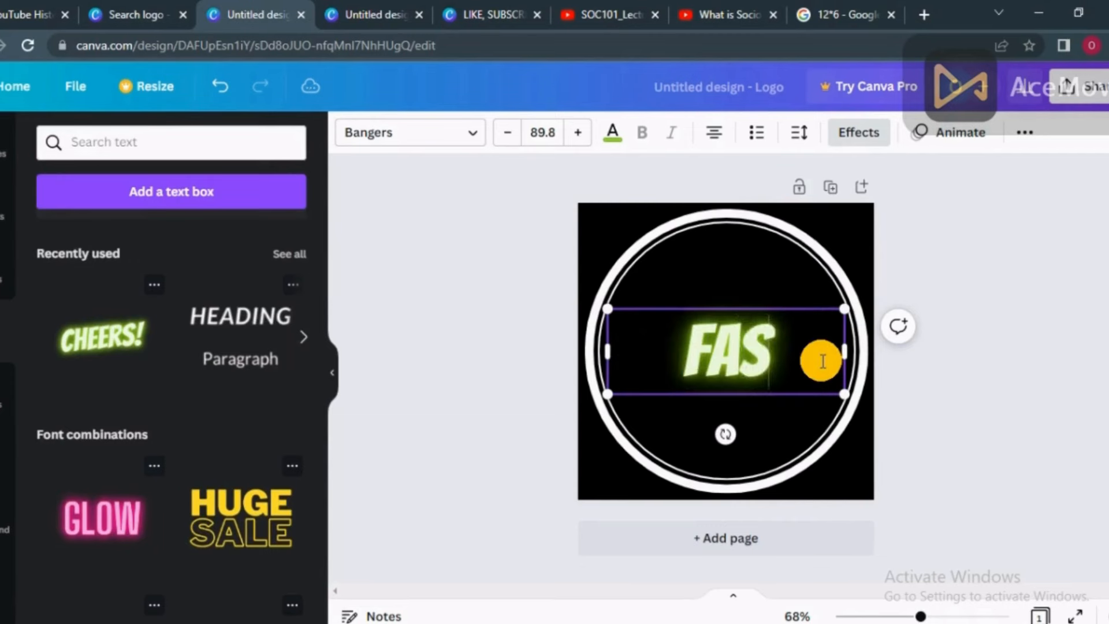
pyautogui.write('HIO')
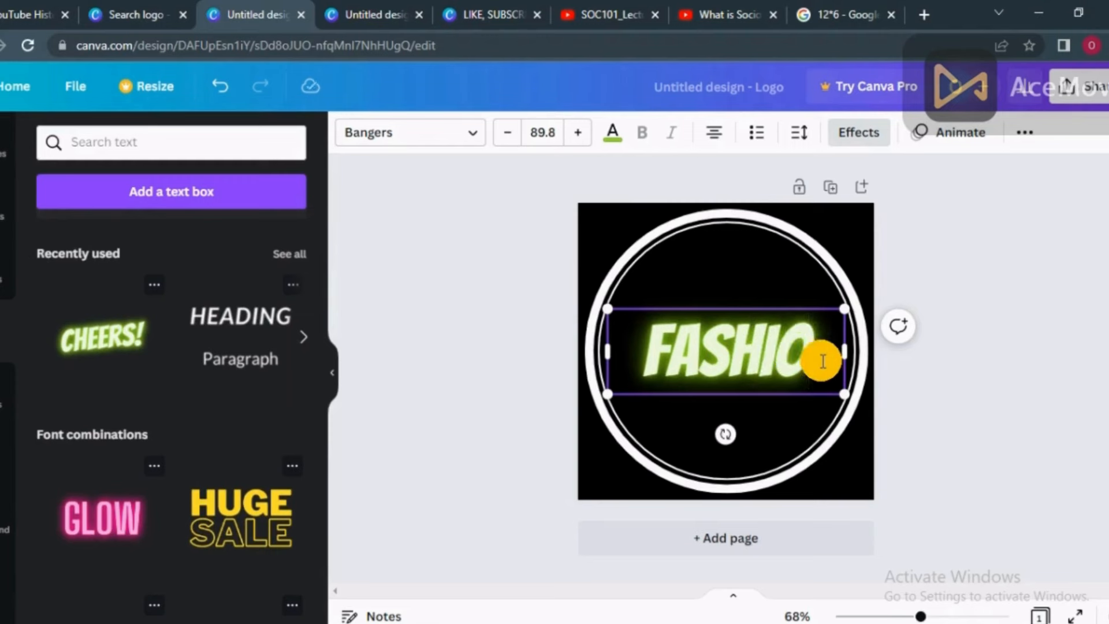
pyautogui.write('N')
pyautogui.press('Return')
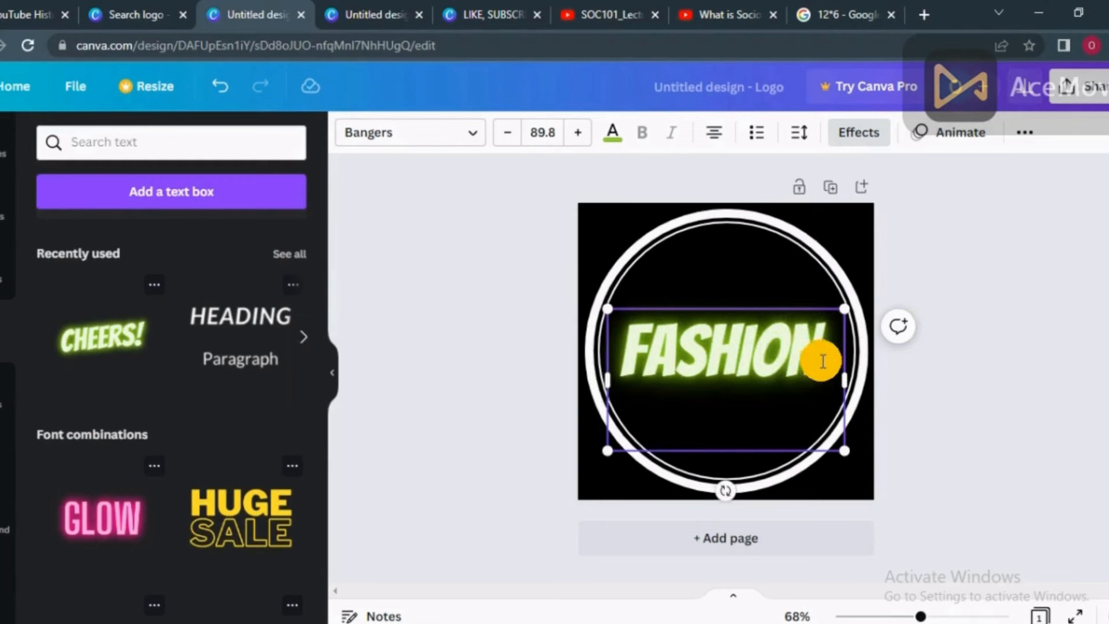
pyautogui.write('WORLD')
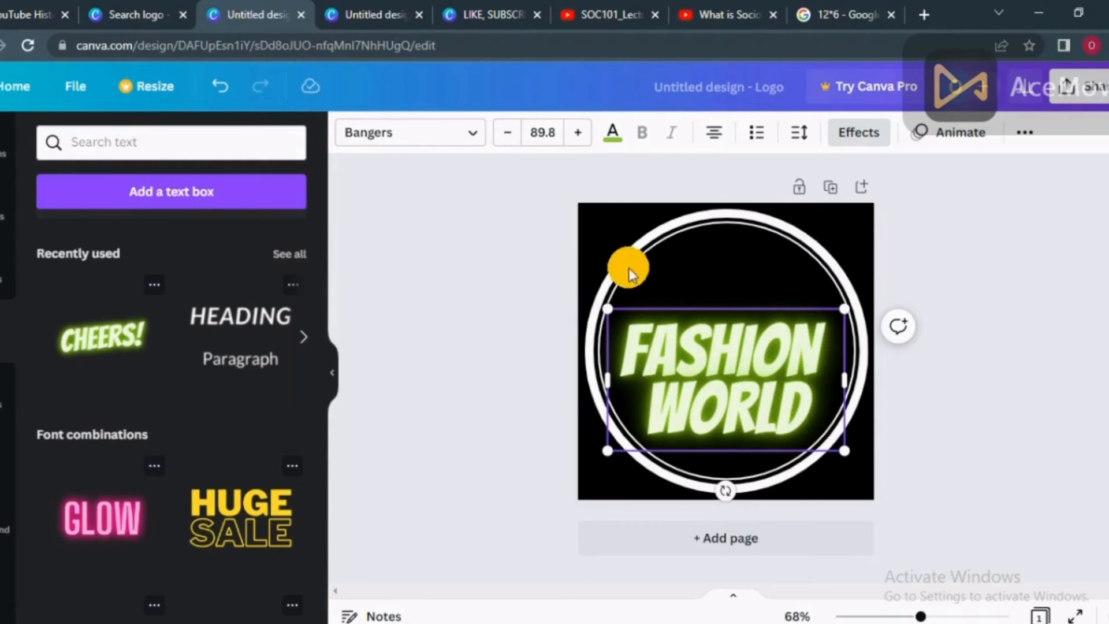
# Step: Reduce the font size of the two-line "FASHION WORLD" text so it fits comfortably inside the inner ring
pyautogui.click(508, 133)
pyautogui.moveTo(609, 339); pyautogui.dragTo(817, 397)
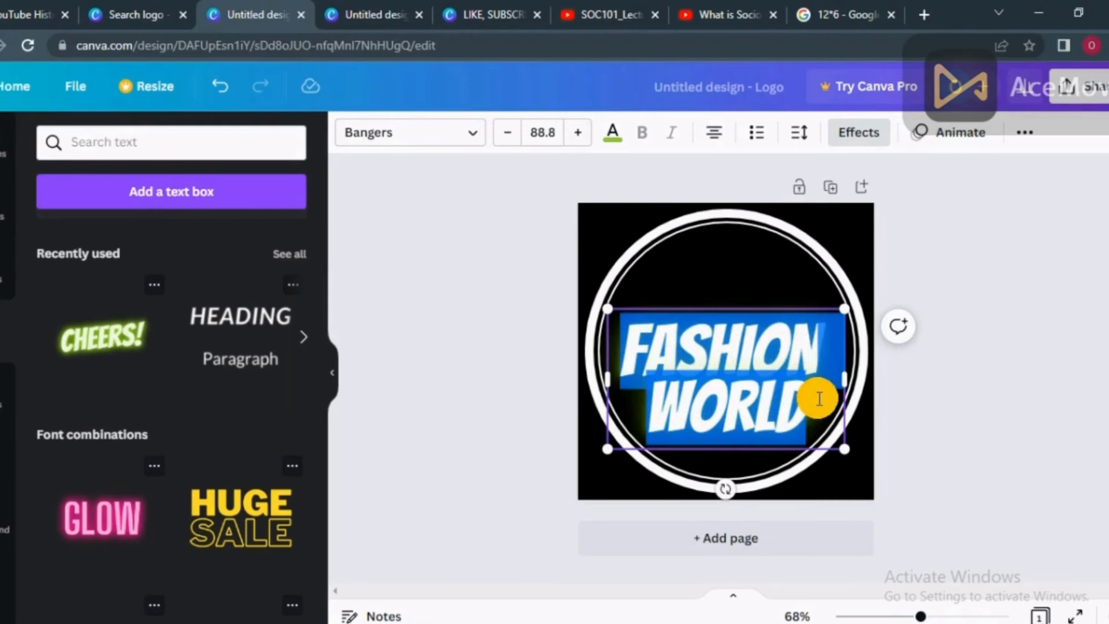
pyautogui.click(512, 137)
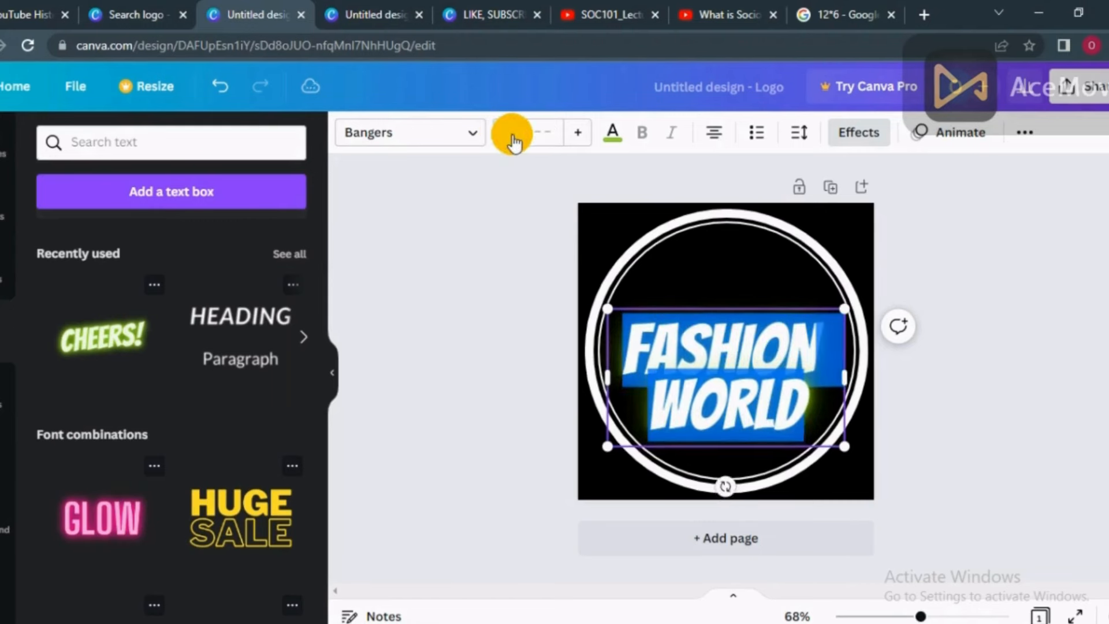
pyautogui.click(512, 137)
pyautogui.click(513, 138)
pyautogui.click(513, 137)
pyautogui.click(513, 138)
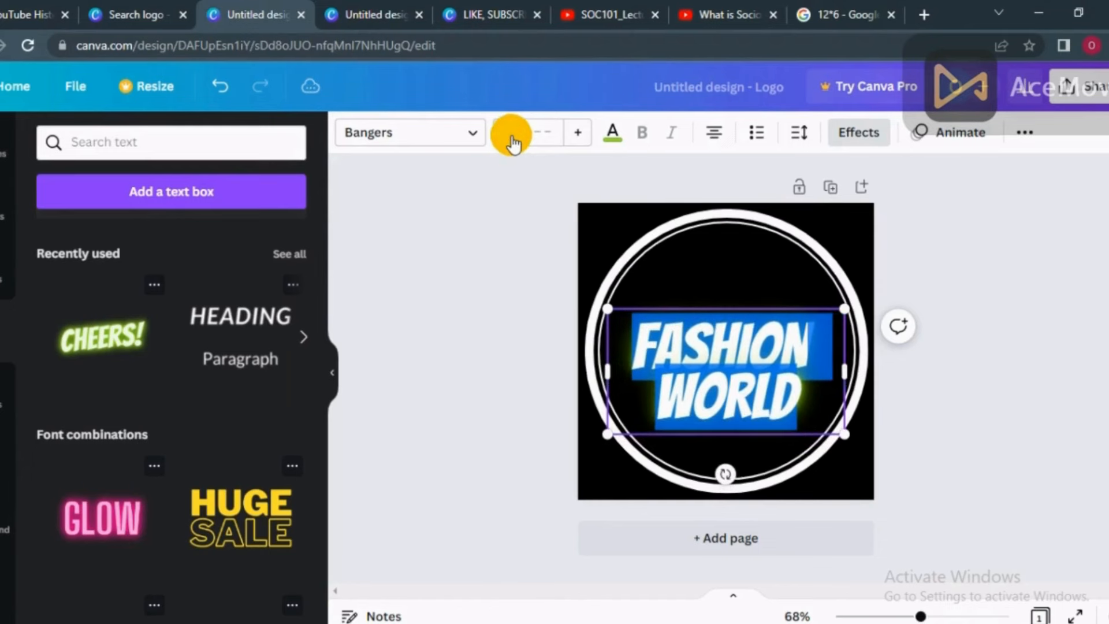
pyautogui.click(512, 138)
pyautogui.click(510, 140)
pyautogui.click(511, 139)
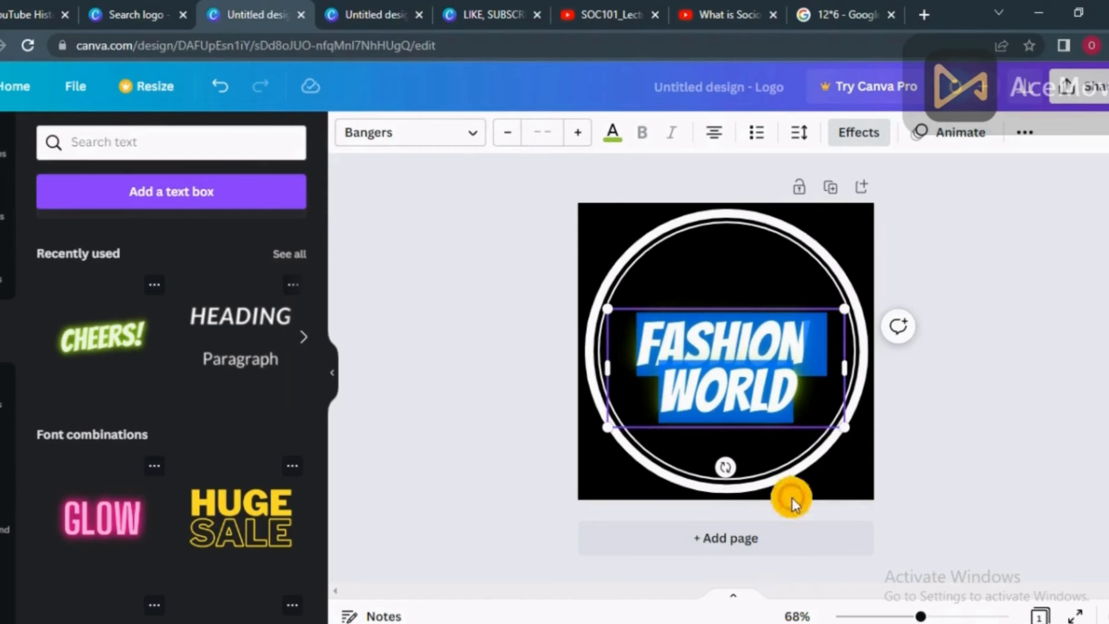
# Step: Tilt the "FASHION WORLD" text counterclockwise so it slopes upward, and move it to the lower-right area of the circle
pyautogui.moveTo(744, 474); pyautogui.dragTo(785, 483)
pyautogui.click(935, 465)
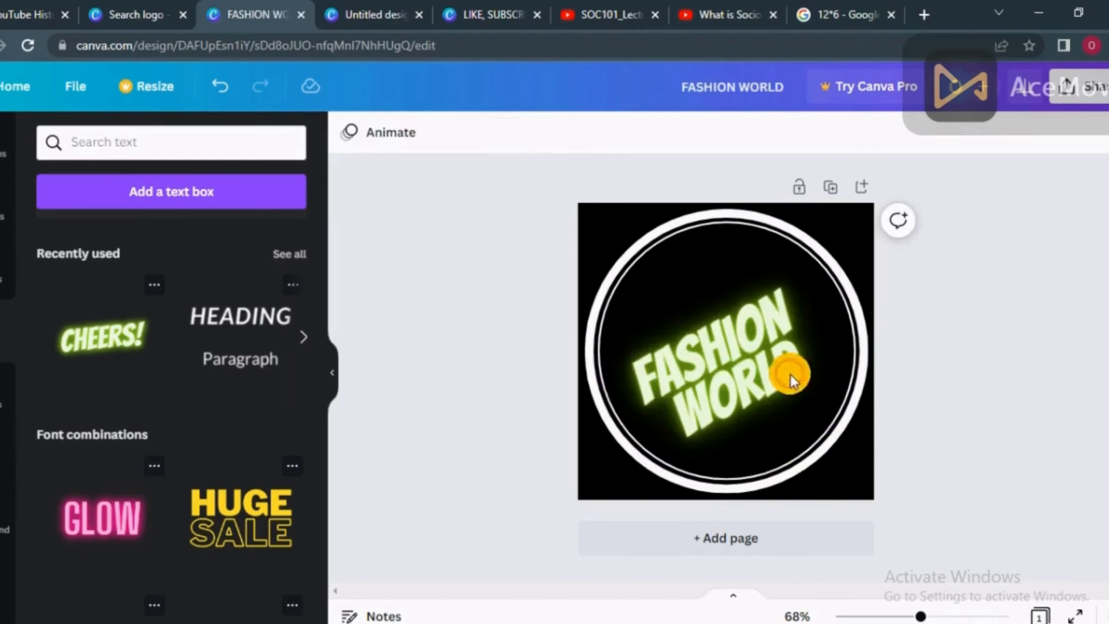
pyautogui.moveTo(718, 374); pyautogui.dragTo(749, 412)
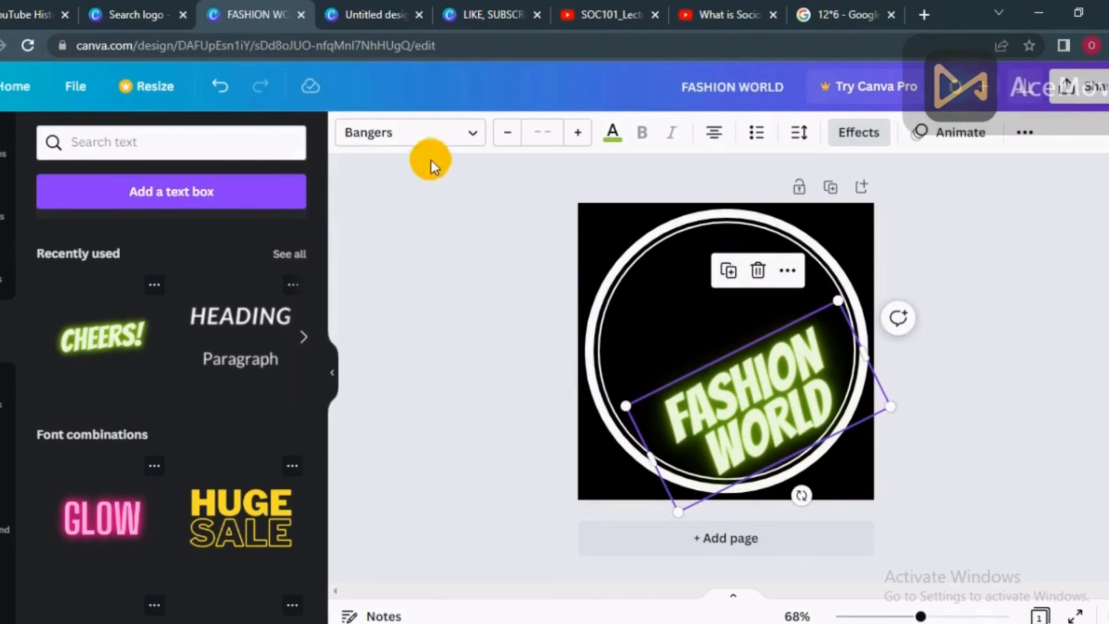
# Step: Change the colour of the neon "FASHION WORLD" text to the default bright red
pyautogui.click(611, 139)
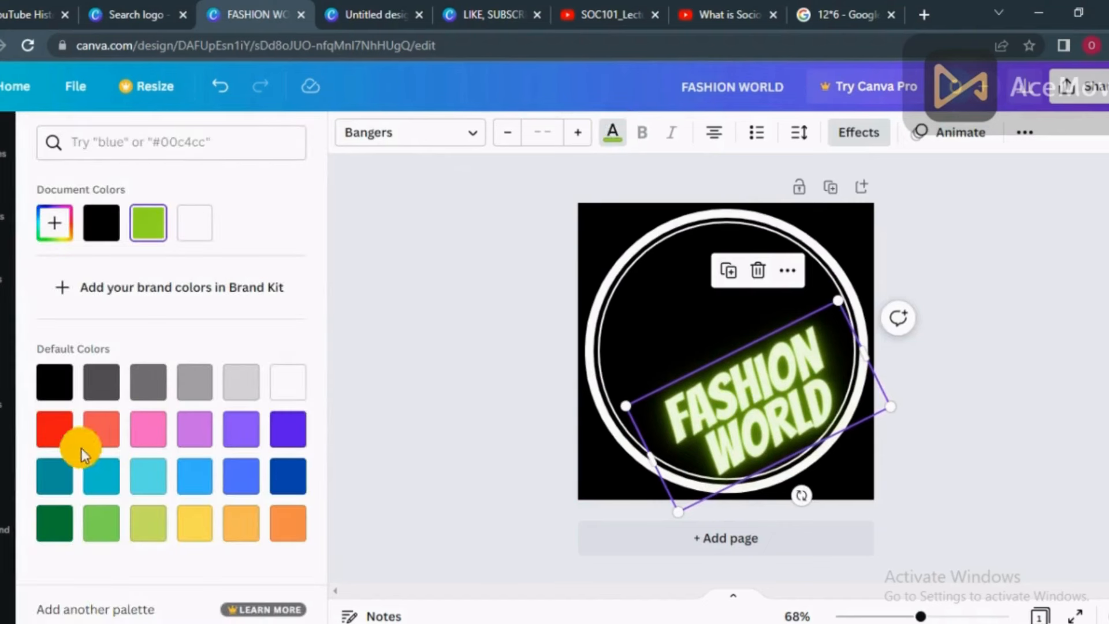
pyautogui.click(55, 427)
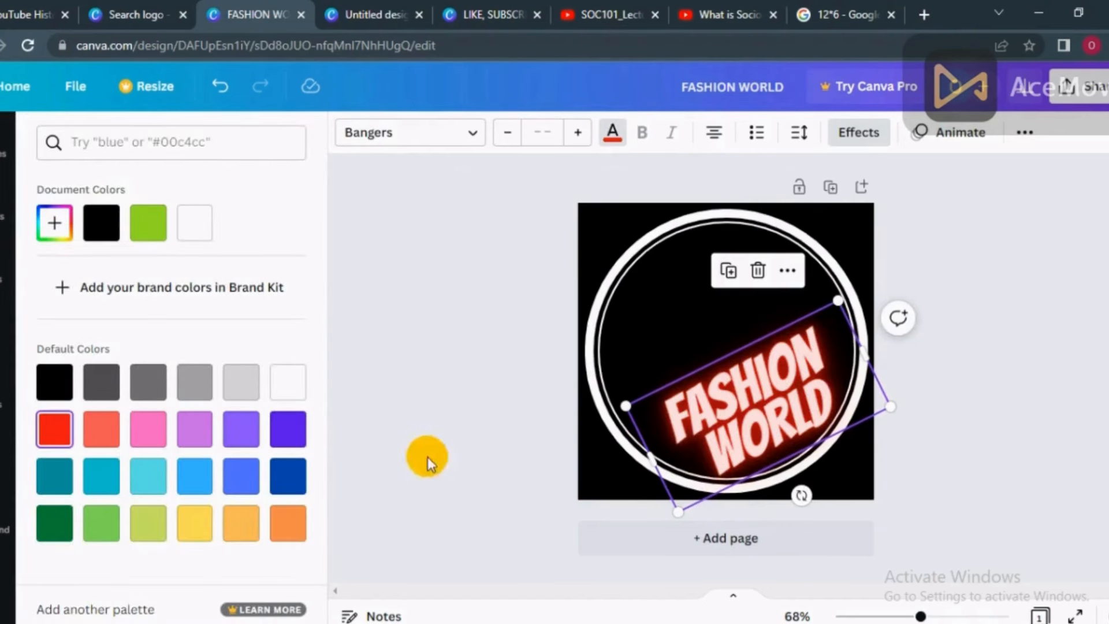
pyautogui.click(558, 374)
pyautogui.click(546, 376)
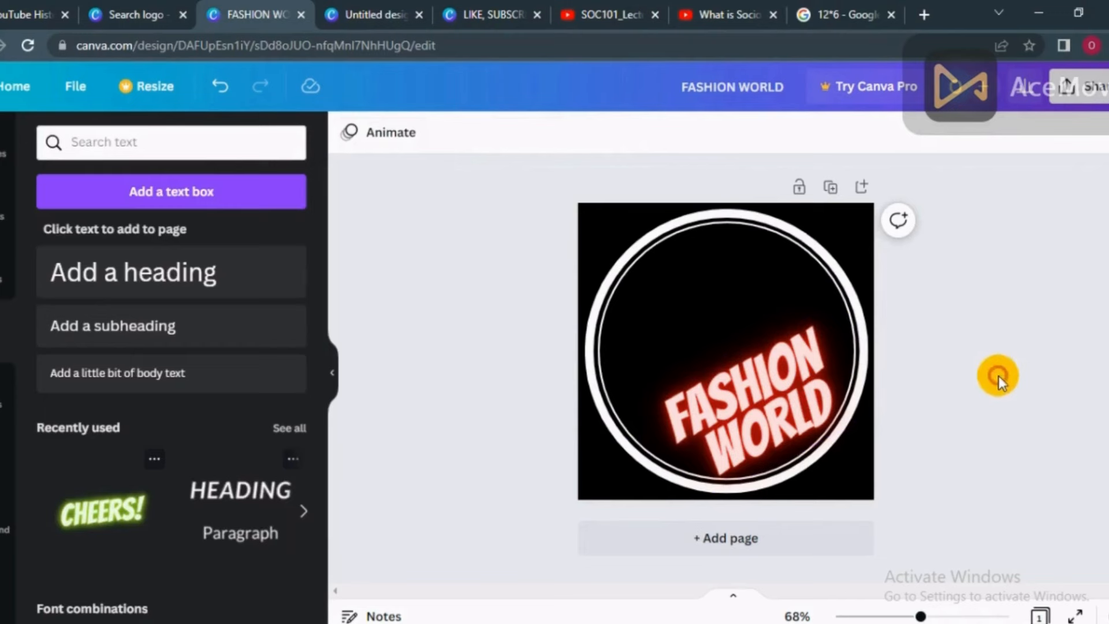
# Step: Replace the previous elements search with "fashion" and limit the results to graphics
pyautogui.click(2, 208)
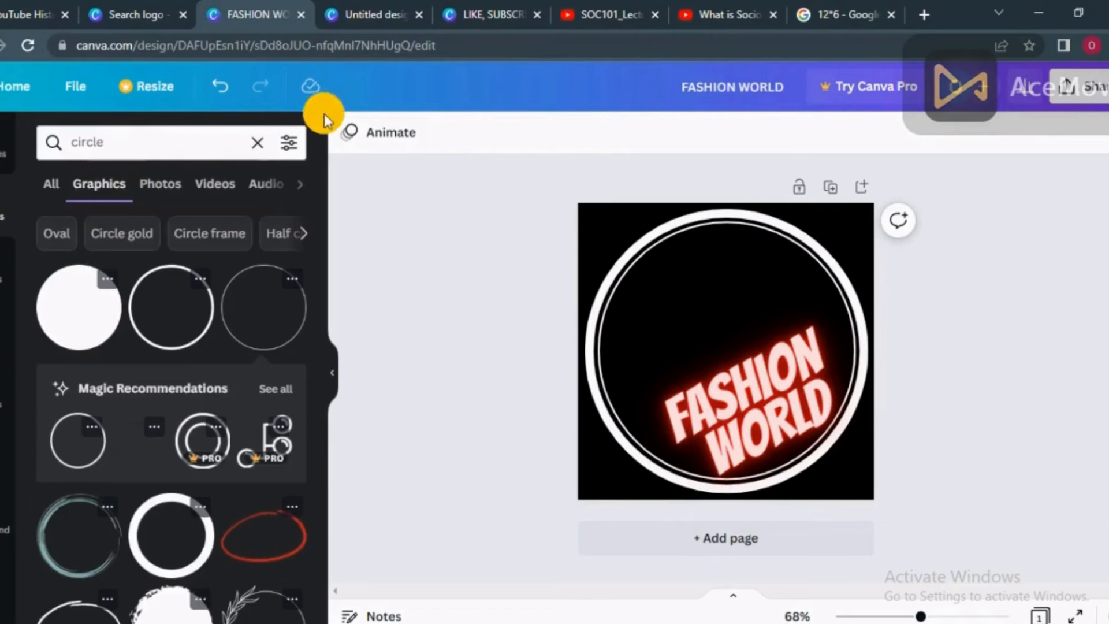
pyautogui.click(256, 143)
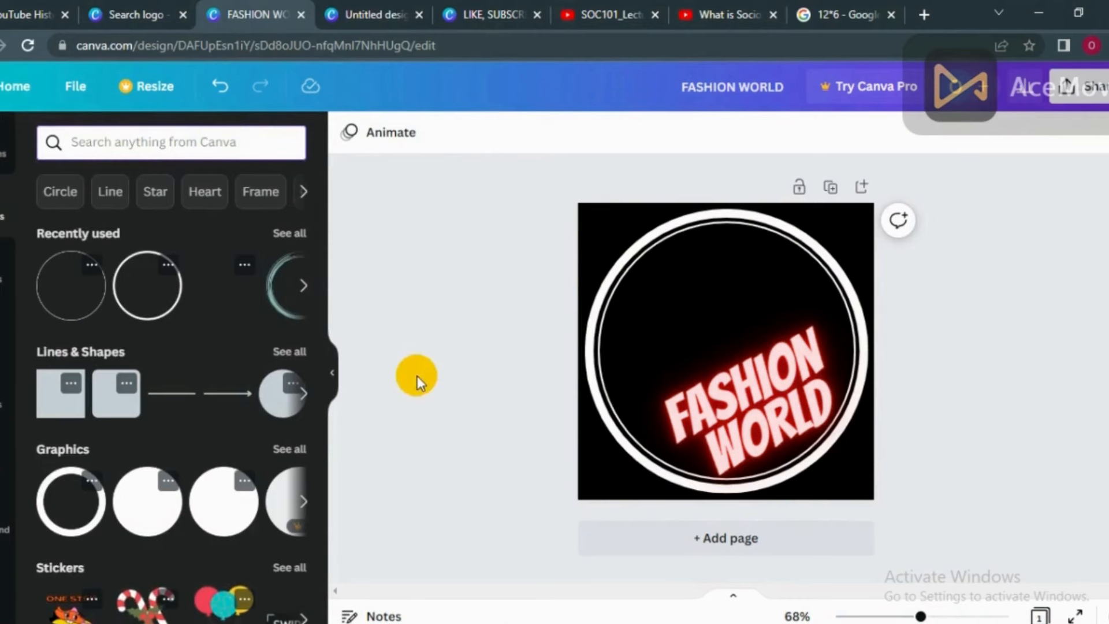
pyautogui.click(417, 377)
pyautogui.click(811, 7)
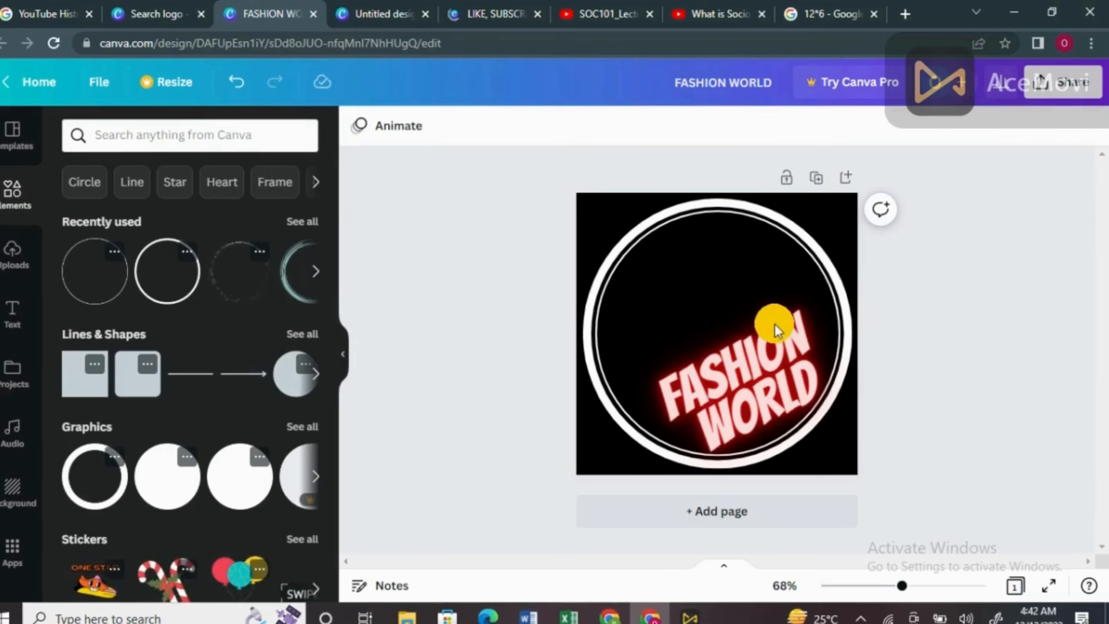
pyautogui.click(191, 133)
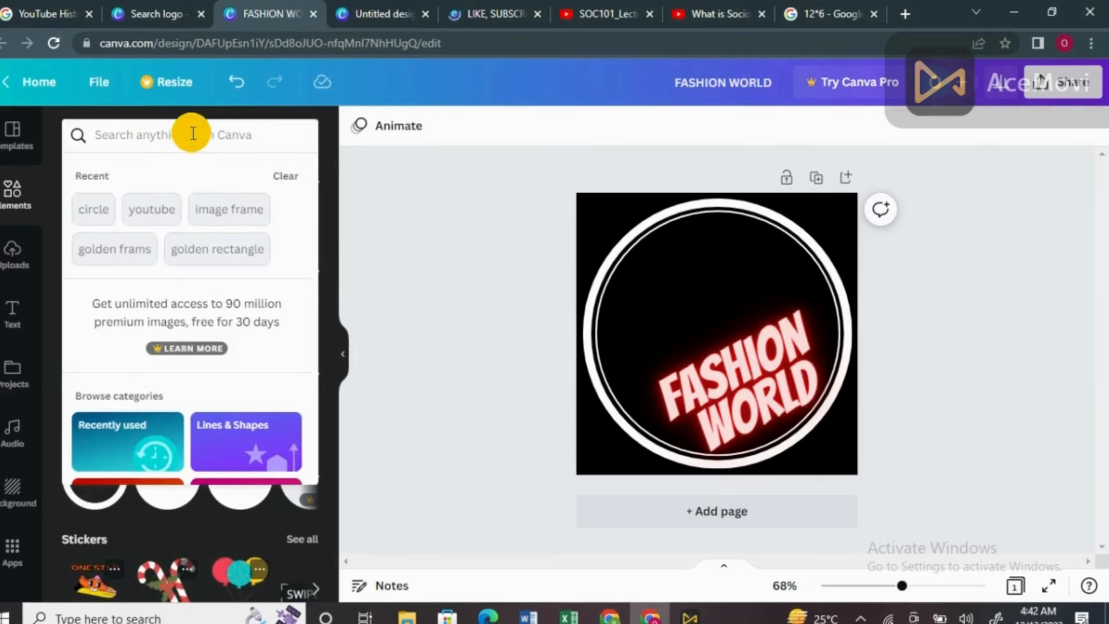
pyautogui.write('fas')
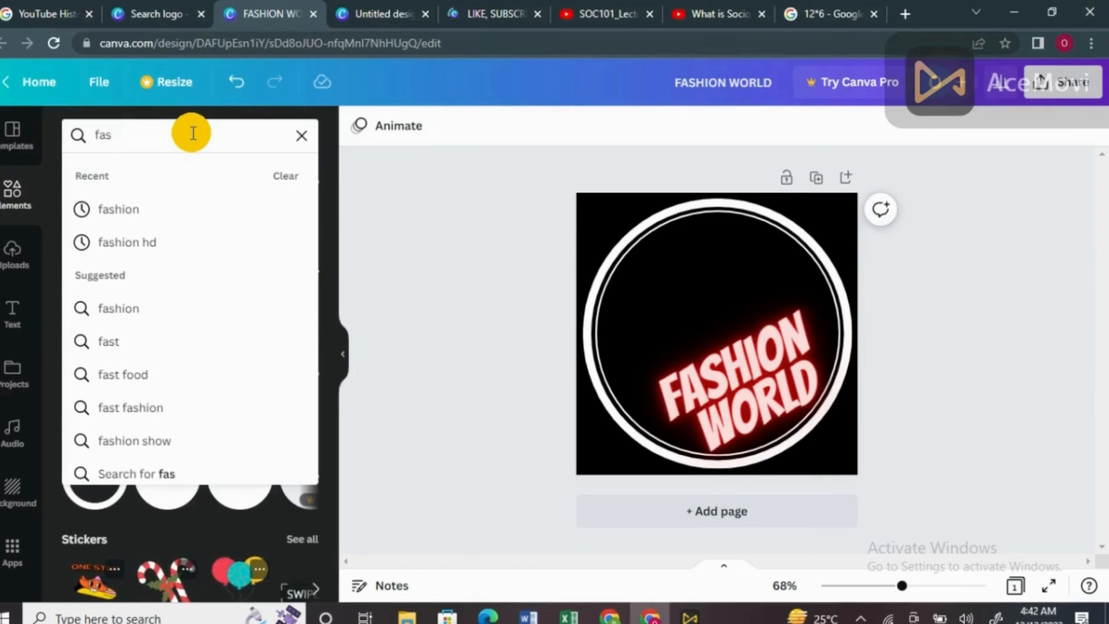
pyautogui.write('hion')
pyautogui.press('Return')
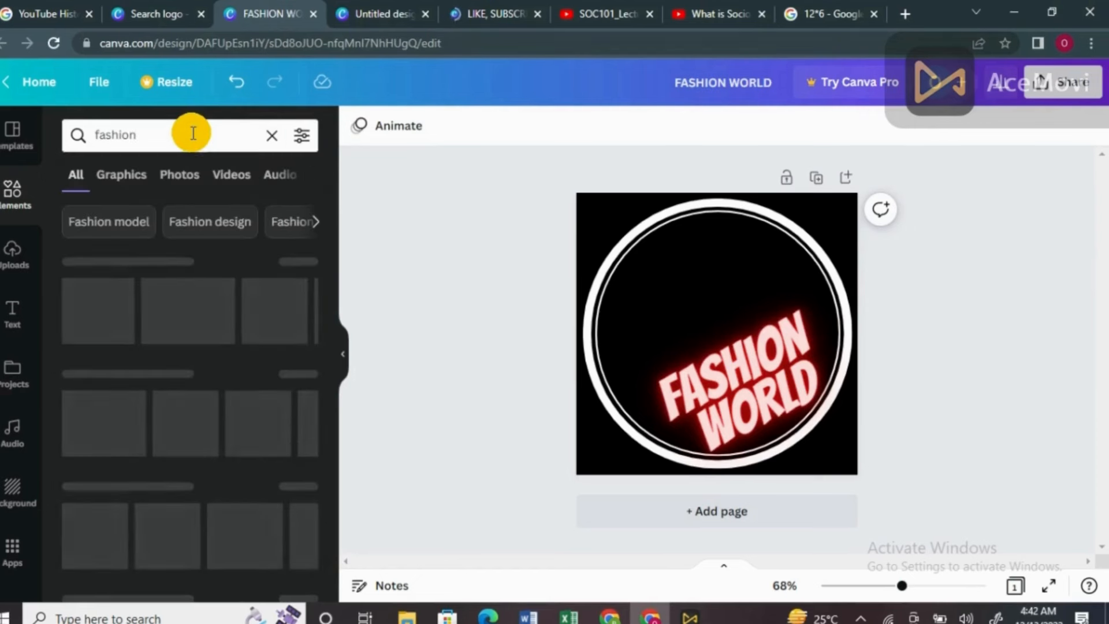
pyautogui.click(120, 183)
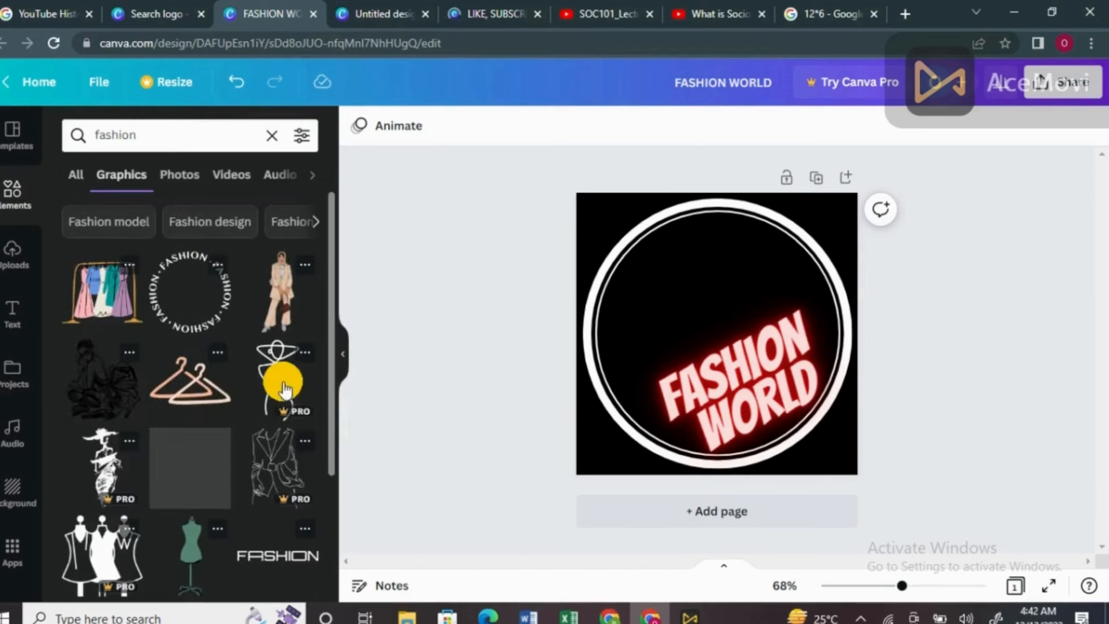
# Step: Add the dark line drawing of the seated woman to the page and set its brightness to 100
pyautogui.click(88, 411)
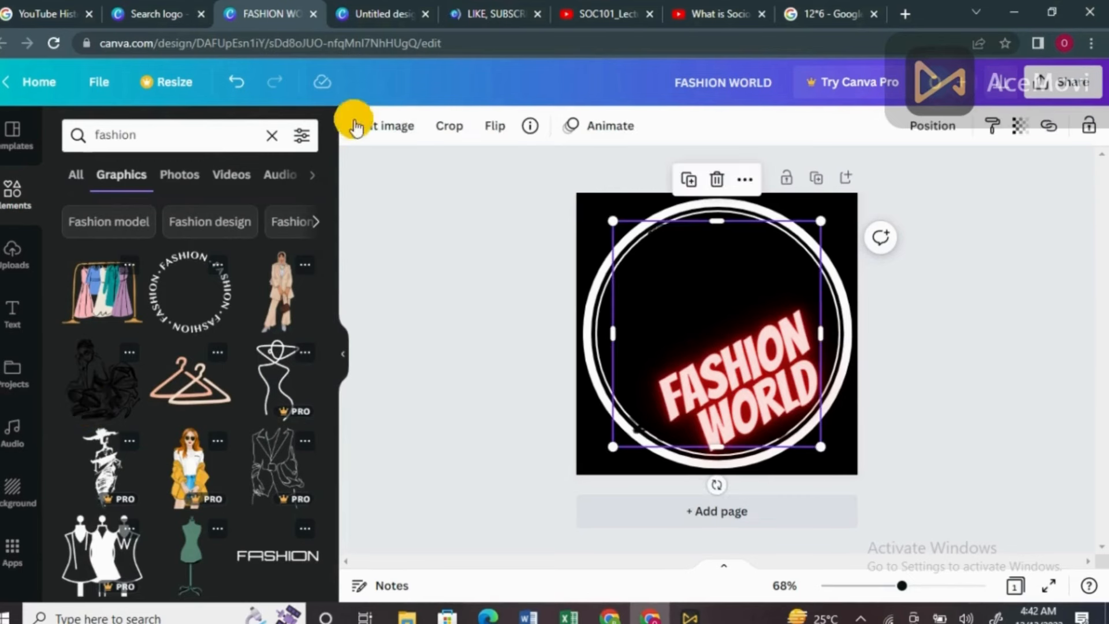
pyautogui.click(376, 136)
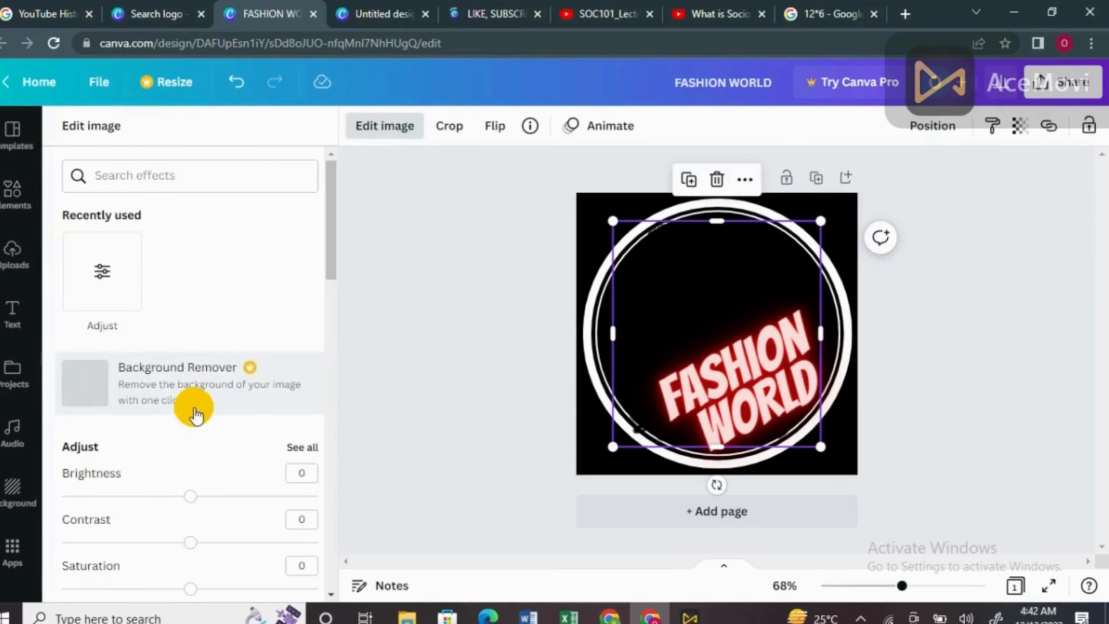
pyautogui.moveTo(189, 497)
pyautogui.mouseDown()
pyautogui.moveTo(111, 504)
pyautogui.moveTo(329, 502)
pyautogui.mouseUp()
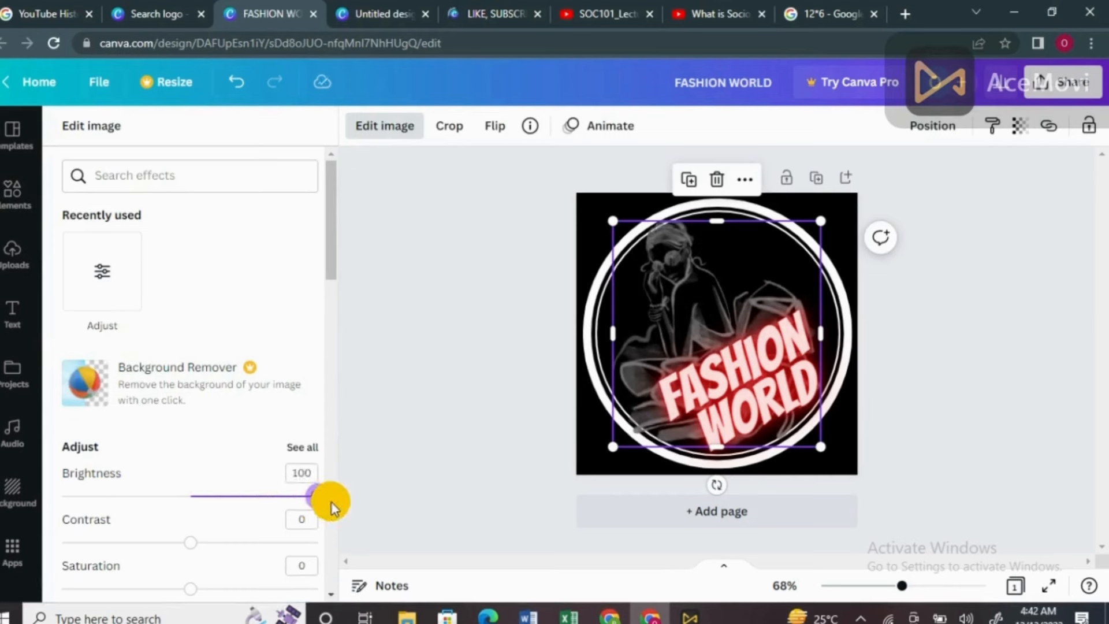
# Step: Set the seated woman drawing's contrast to -100 and its saturation to 100
pyautogui.moveTo(194, 544); pyautogui.dragTo(102, 542)
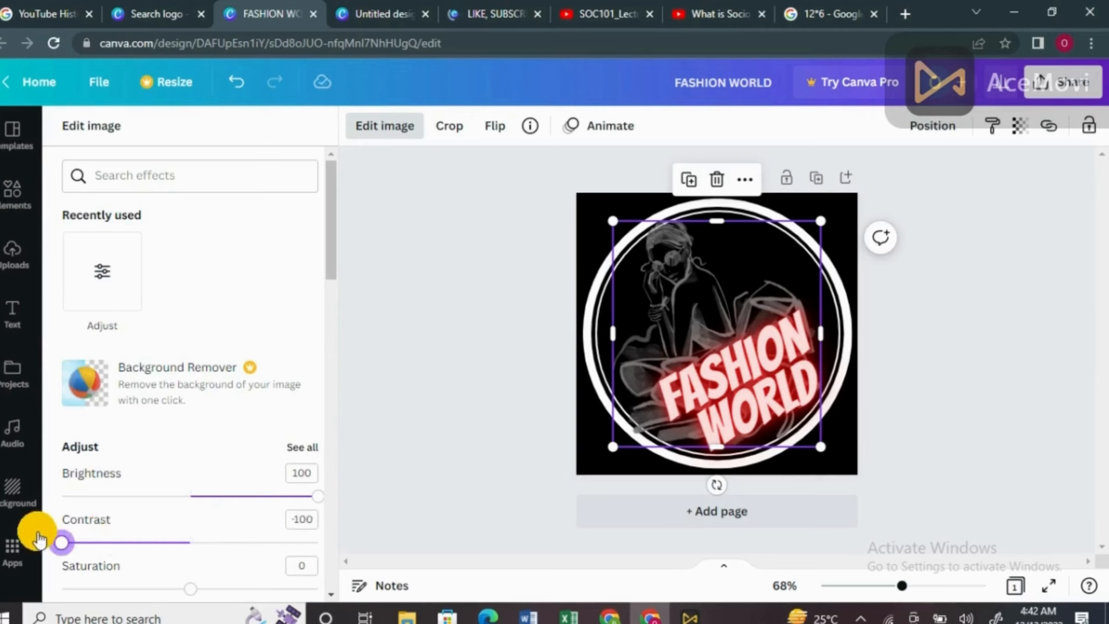
pyautogui.scroll(-3, 95, 520)
pyautogui.moveTo(191, 430); pyautogui.dragTo(152, 428)
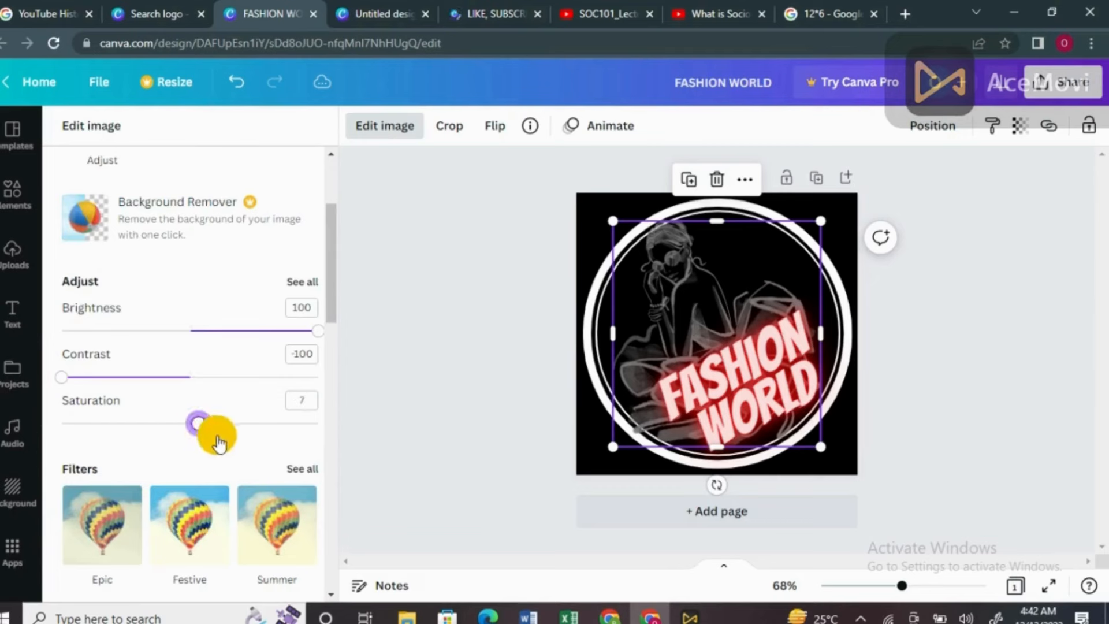
pyautogui.moveTo(218, 442); pyautogui.dragTo(345, 435)
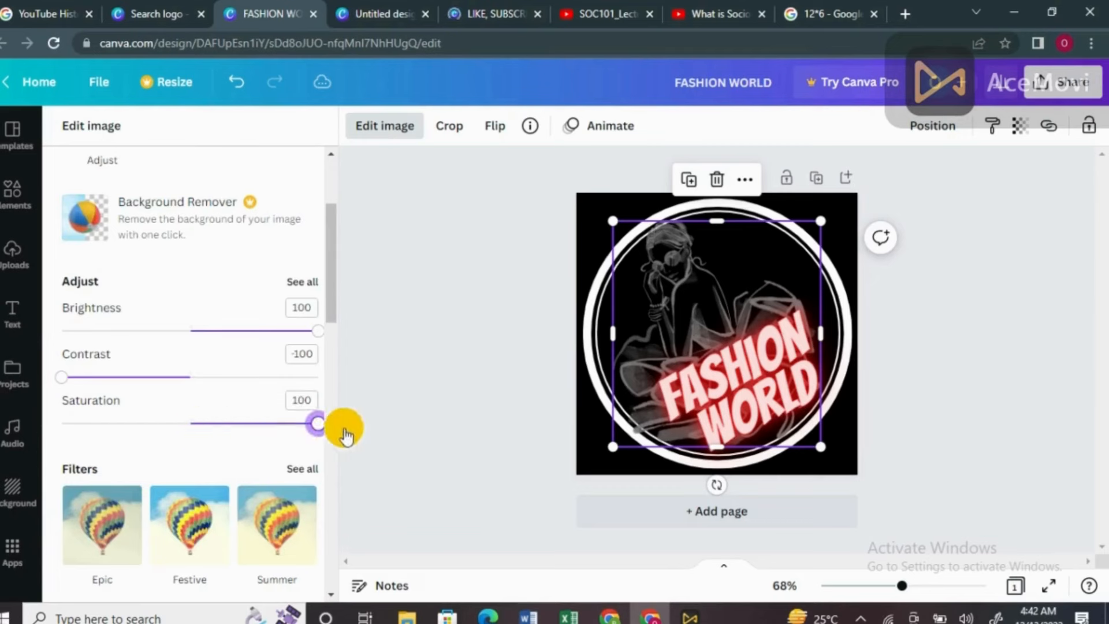
pyautogui.click(917, 366)
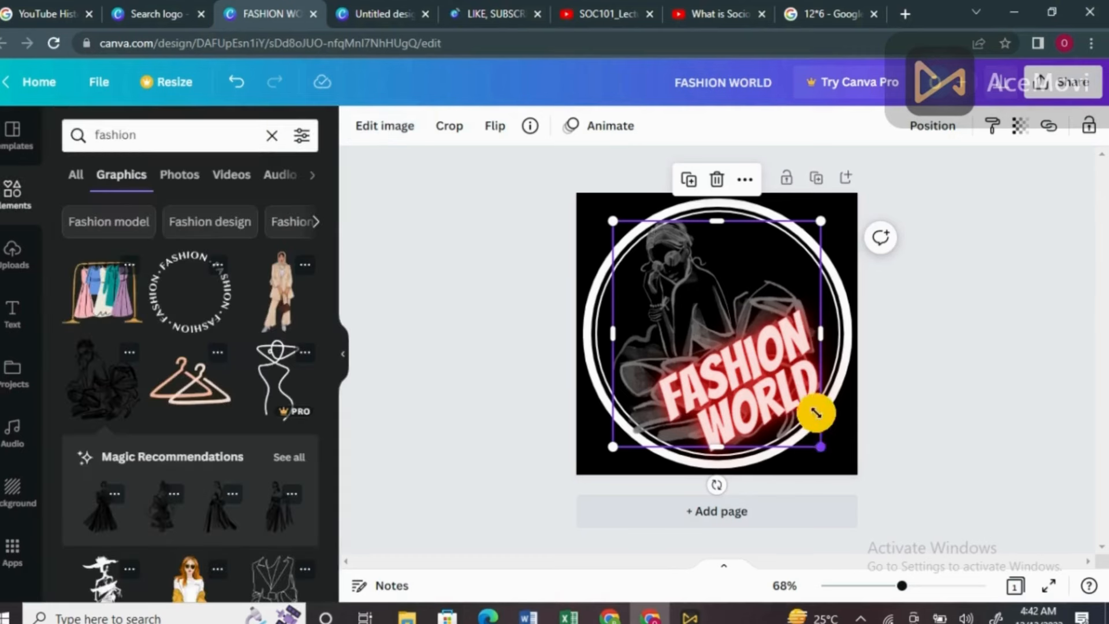
# Step: Shrink the seated woman drawing, tilt it counterclockwise to match the text, and place it just above "FASHION WORLD" inside the circle
pyautogui.moveTo(816, 413); pyautogui.dragTo(809, 360)
pyautogui.moveTo(673, 314); pyautogui.dragTo(702, 318)
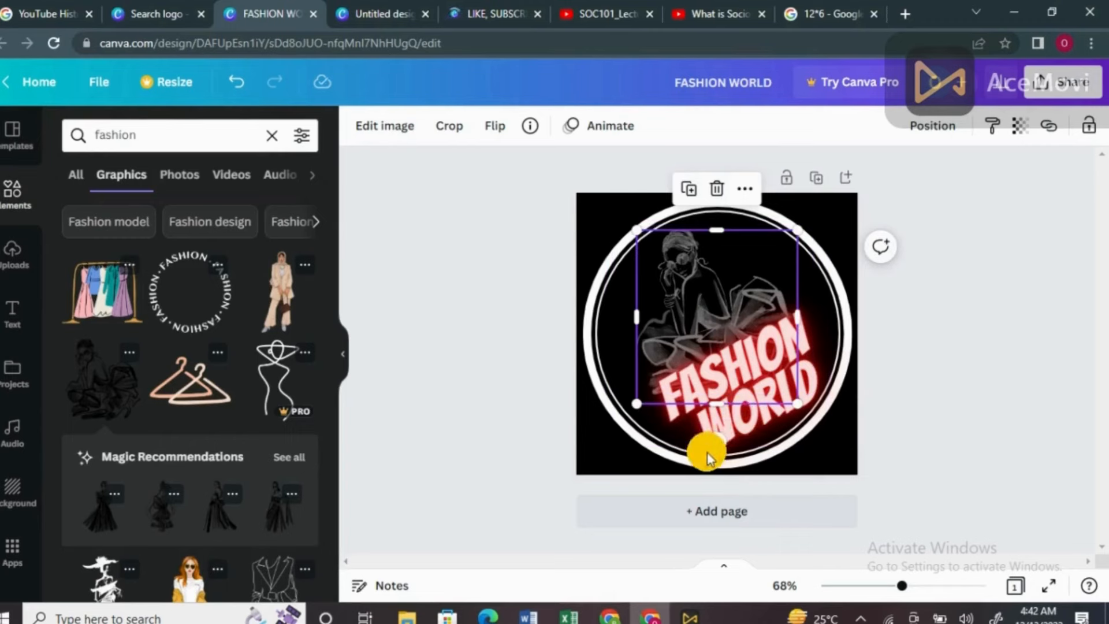
pyautogui.moveTo(719, 450); pyautogui.dragTo(739, 437)
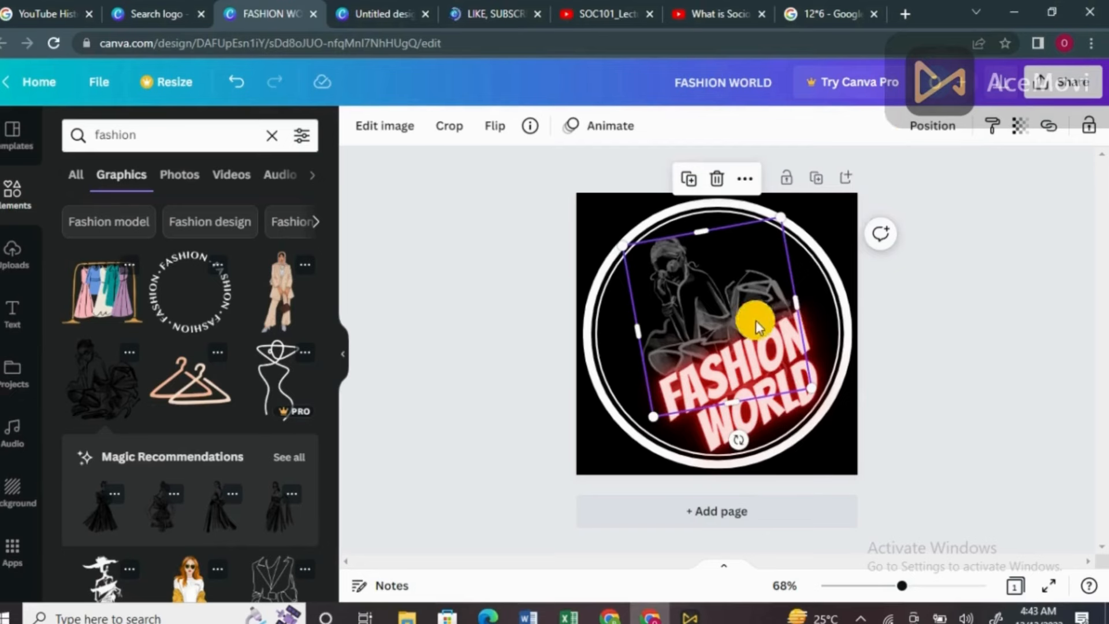
pyautogui.moveTo(707, 325)
pyautogui.mouseDown()
pyautogui.moveTo(713, 307)
pyautogui.moveTo(713, 317)
pyautogui.mouseUp()
pyautogui.click(1008, 391)
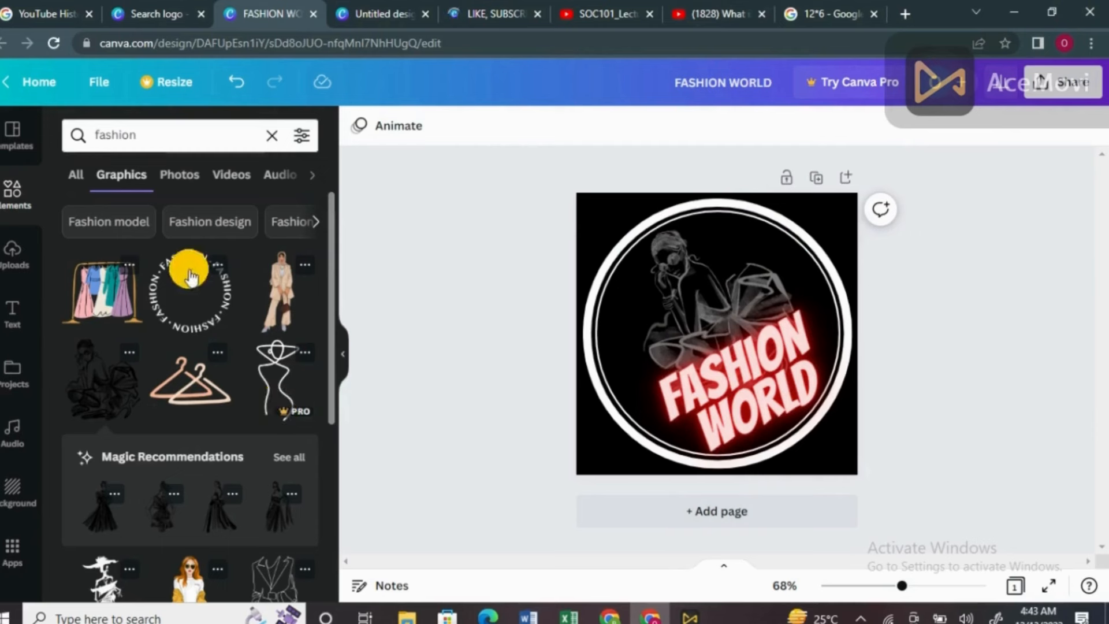
# Step: Replace the elements search with "makeup" and limit the results to graphics
pyautogui.click(272, 139)
pyautogui.write('mak')
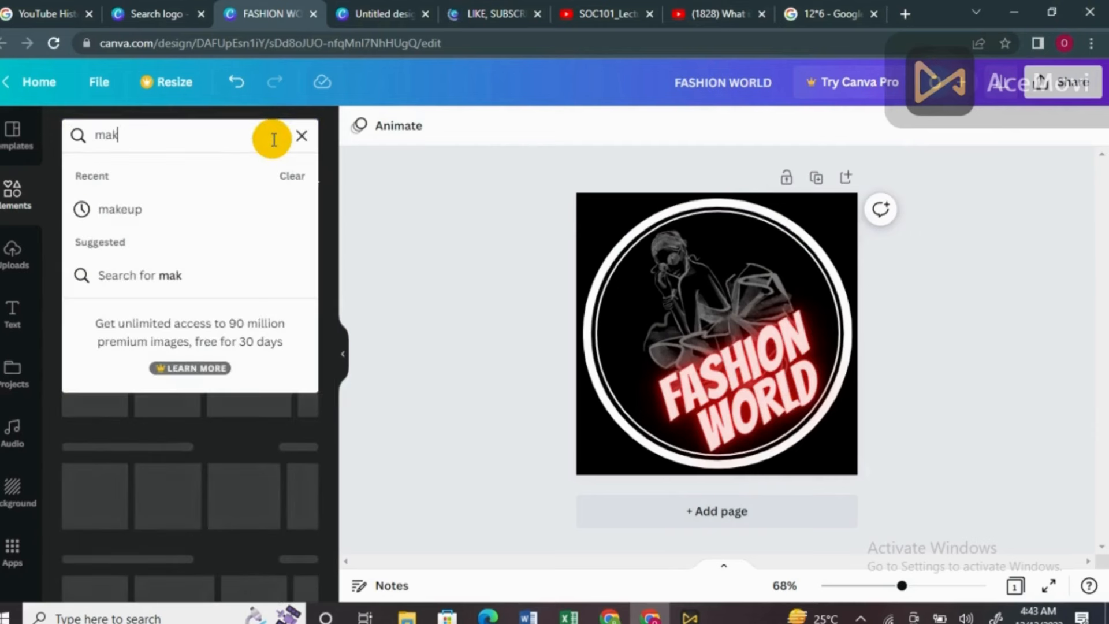
pyautogui.write('eup')
pyautogui.press('Return')
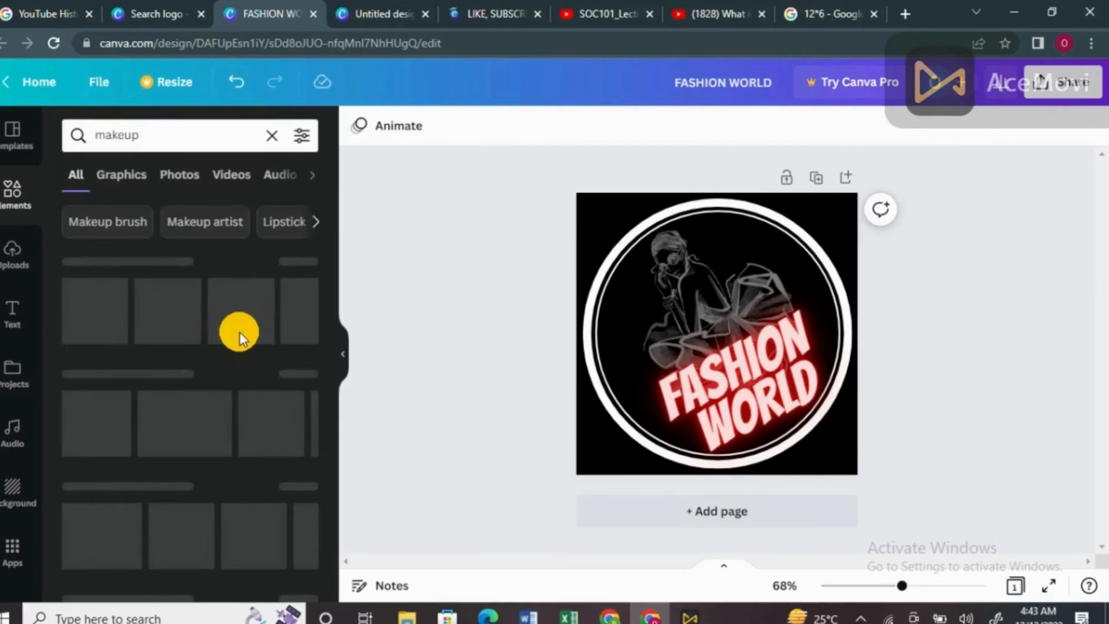
pyautogui.click(131, 179)
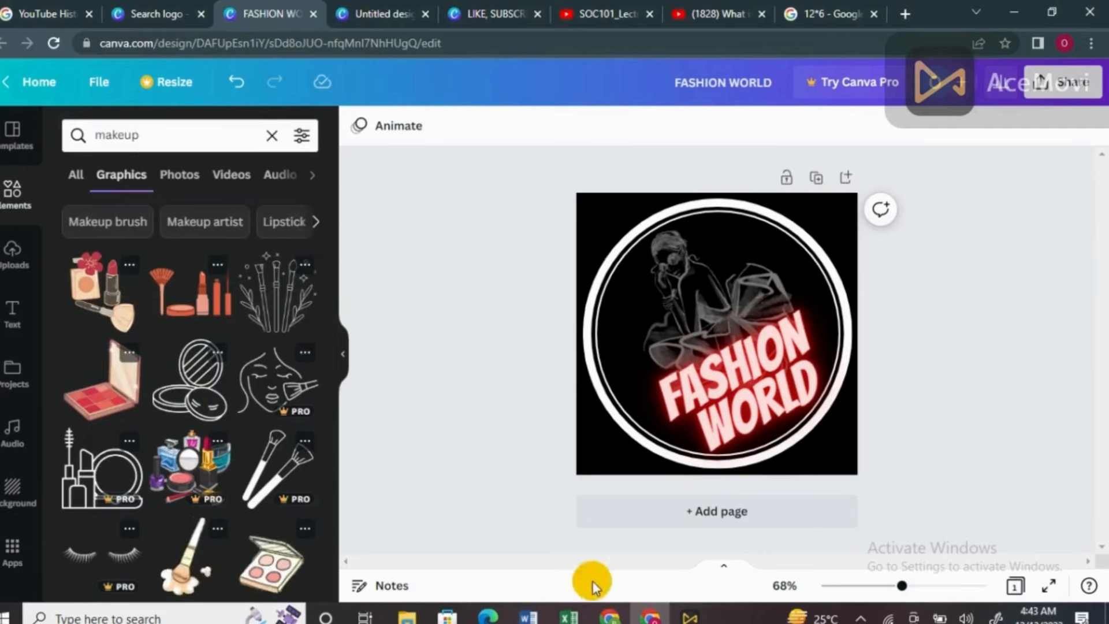
# Step: Find the free makeup brush graphic with brown bristles and a pink handle, and add two copies to the page
pyautogui.scroll(-2, 203, 471)
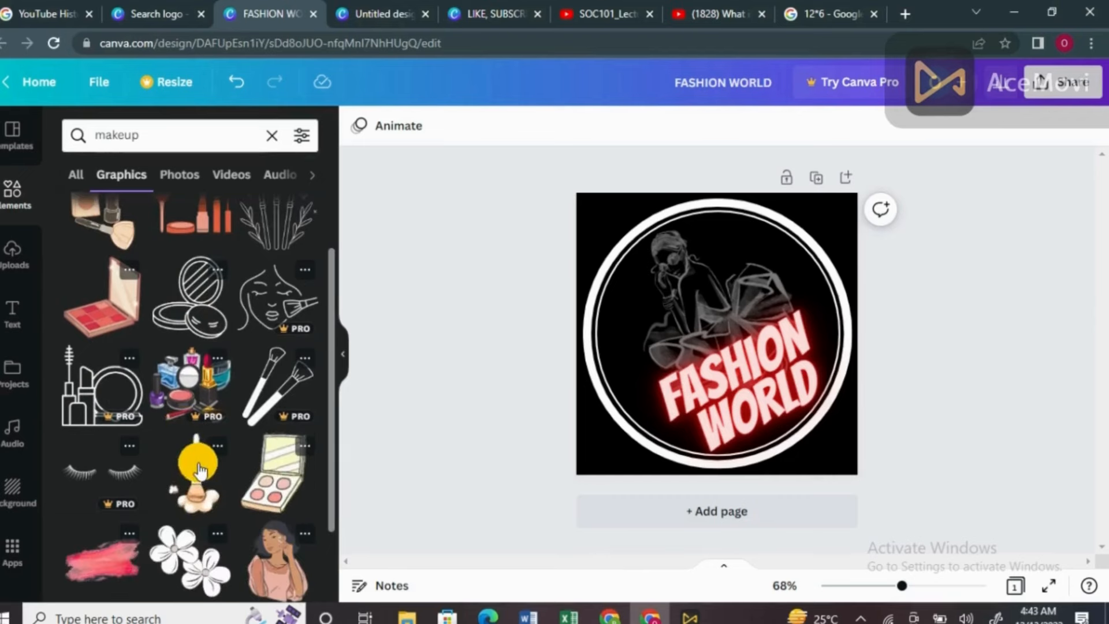
pyautogui.scroll(-2, 200, 471)
pyautogui.scroll(-1, 194, 478)
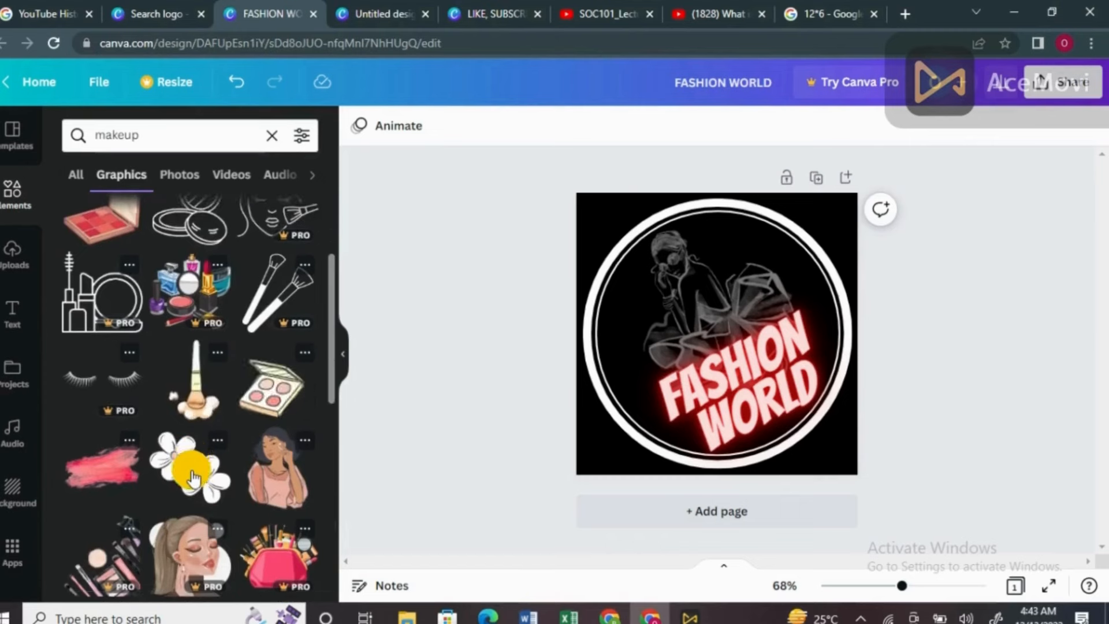
pyautogui.scroll(-2, 193, 478)
pyautogui.scroll(-3, 185, 479)
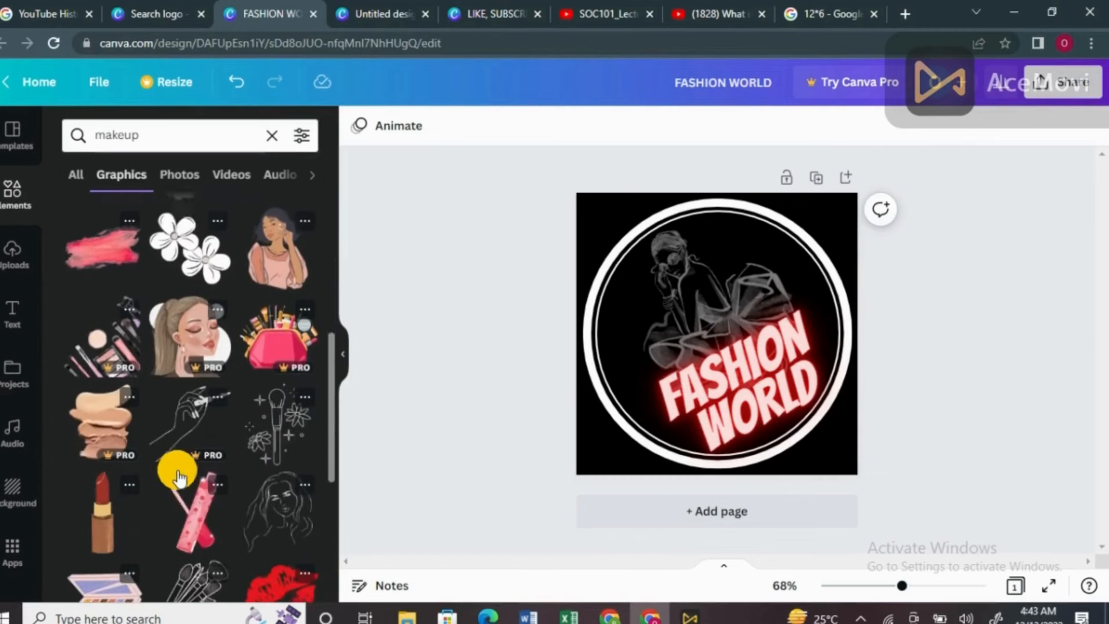
pyautogui.scroll(-1, 179, 479)
pyautogui.scroll(-1, 179, 478)
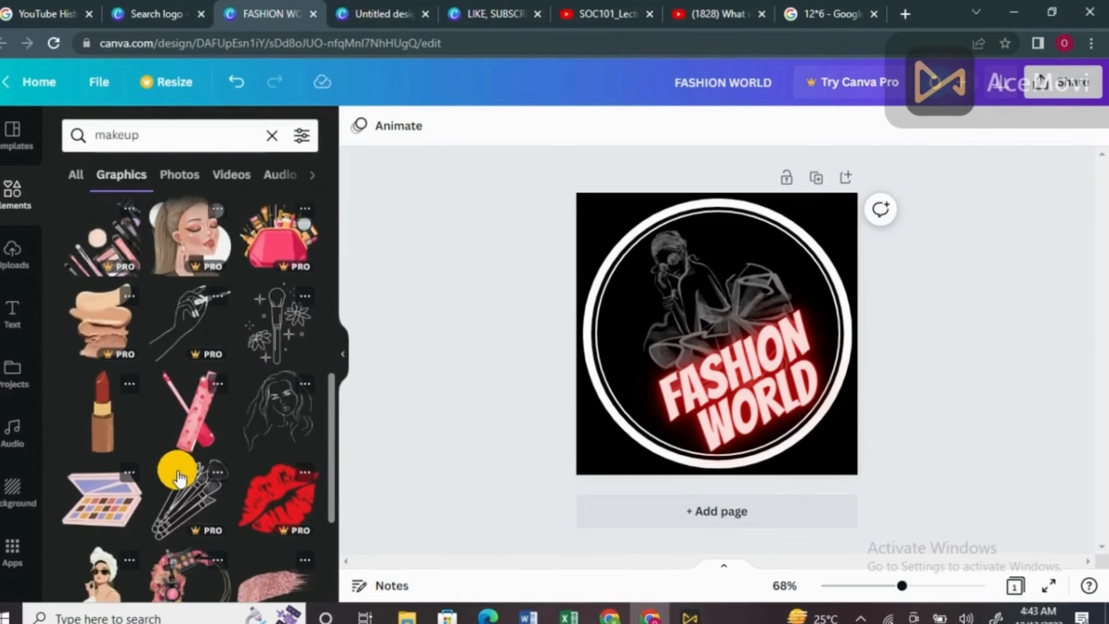
pyautogui.scroll(-1, 179, 479)
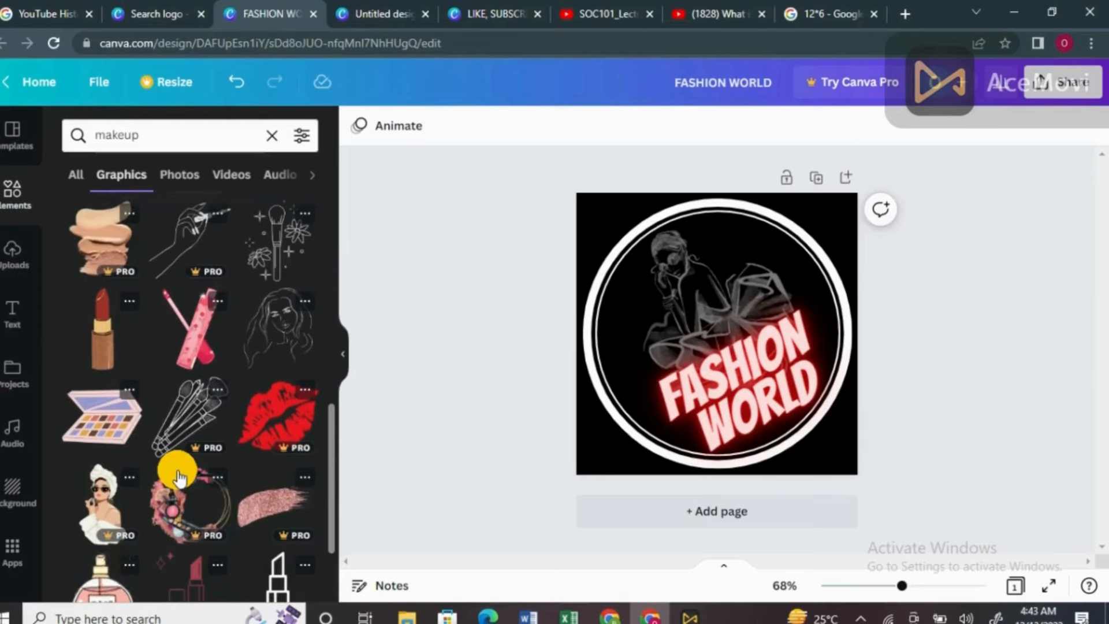
pyautogui.scroll(-2, 179, 479)
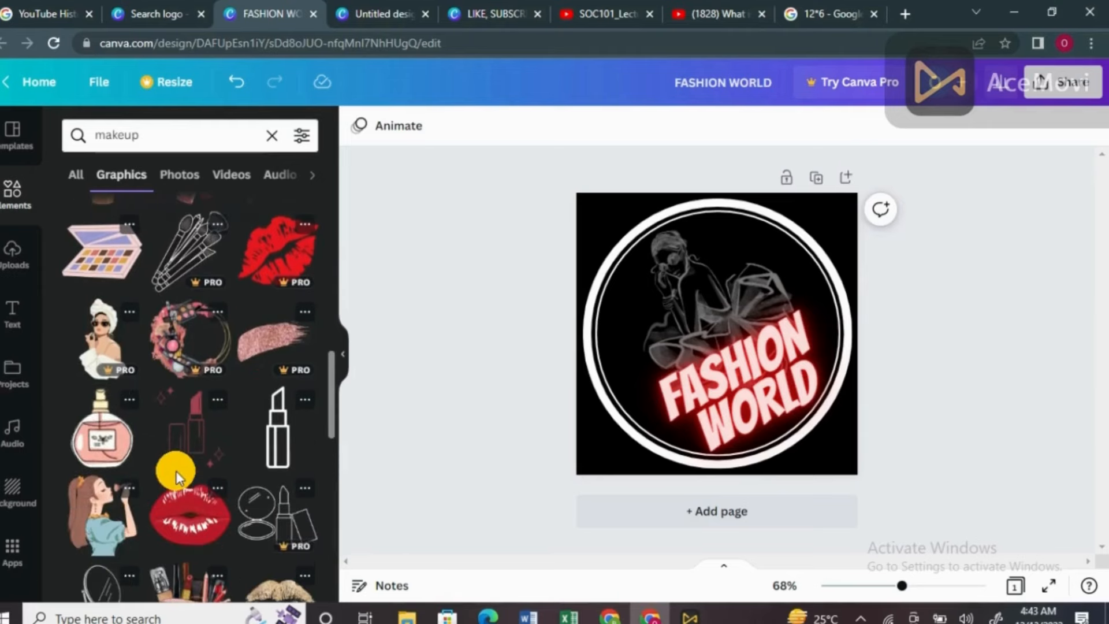
pyautogui.scroll(-4, 179, 478)
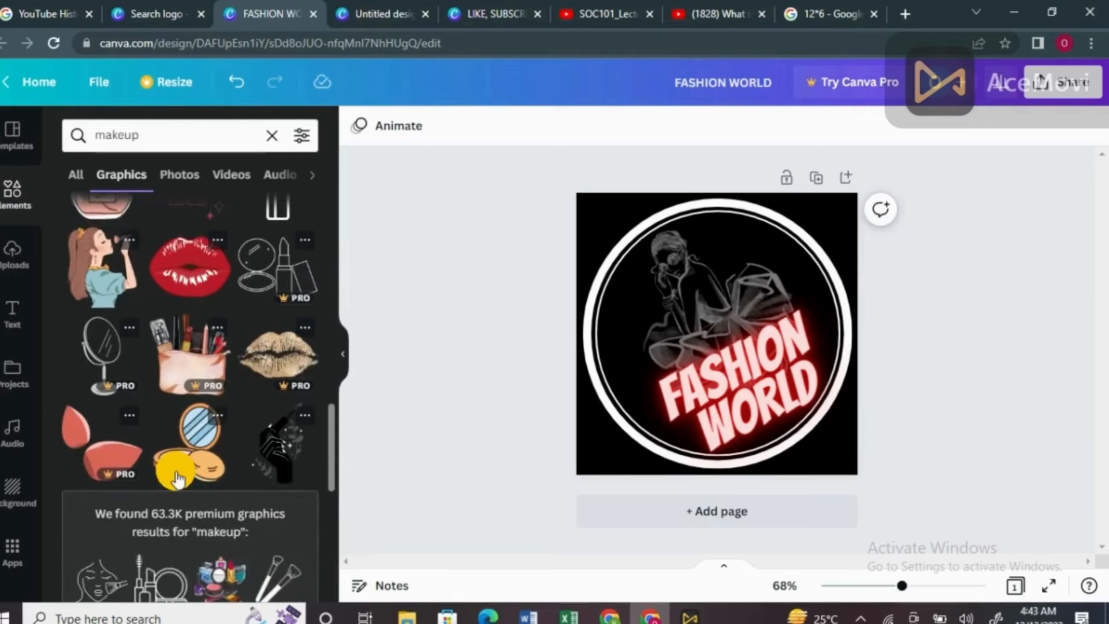
pyautogui.scroll(-5, 176, 477)
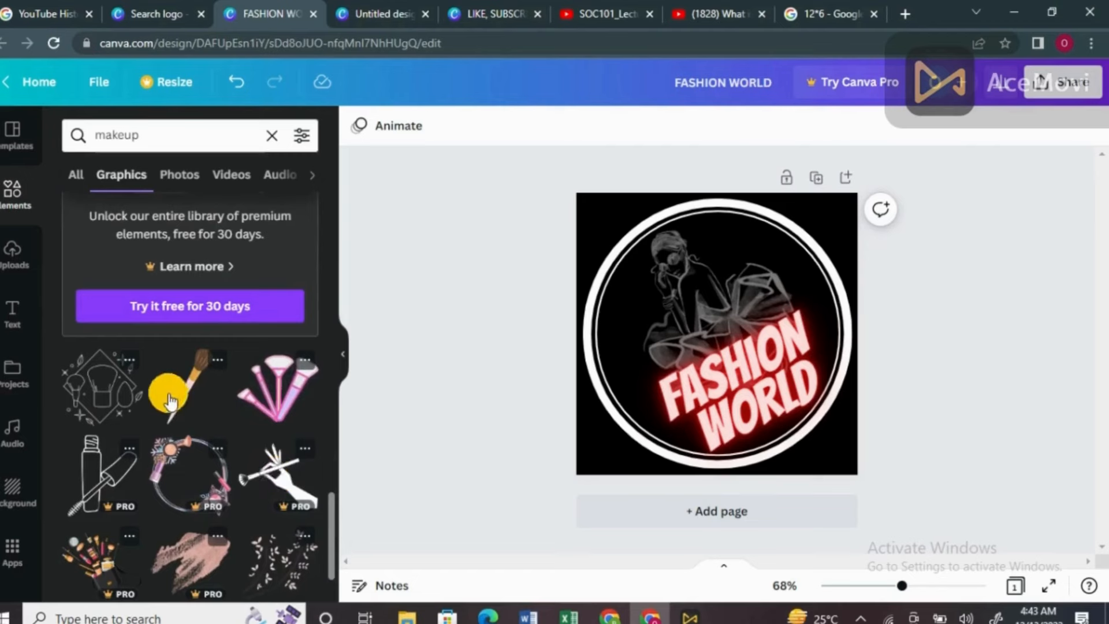
pyautogui.scroll(-1, 169, 400)
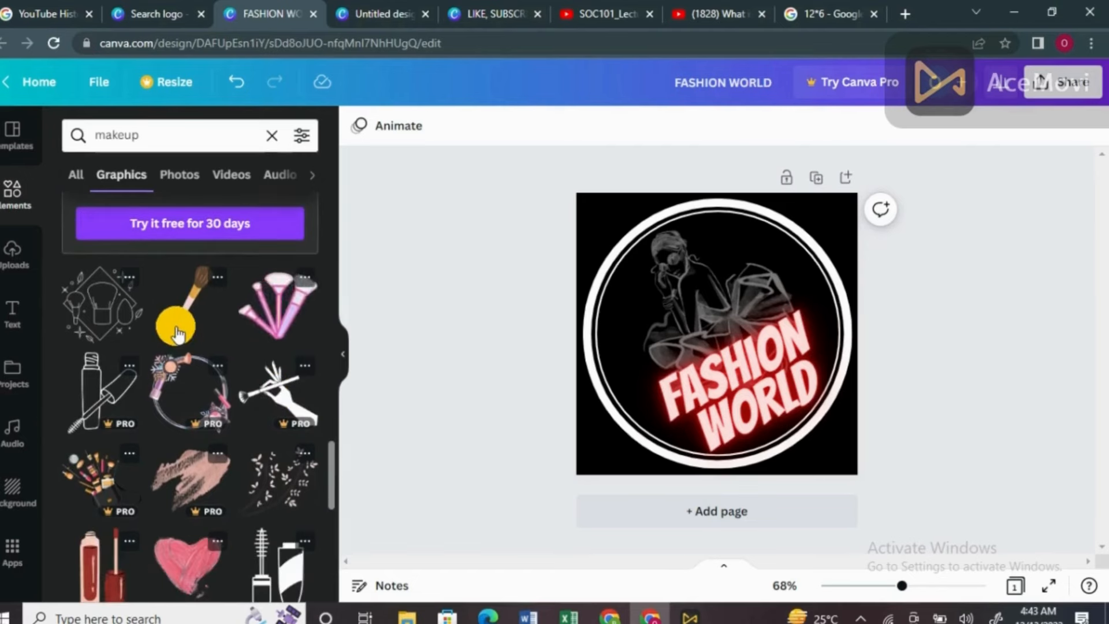
pyautogui.click(176, 334)
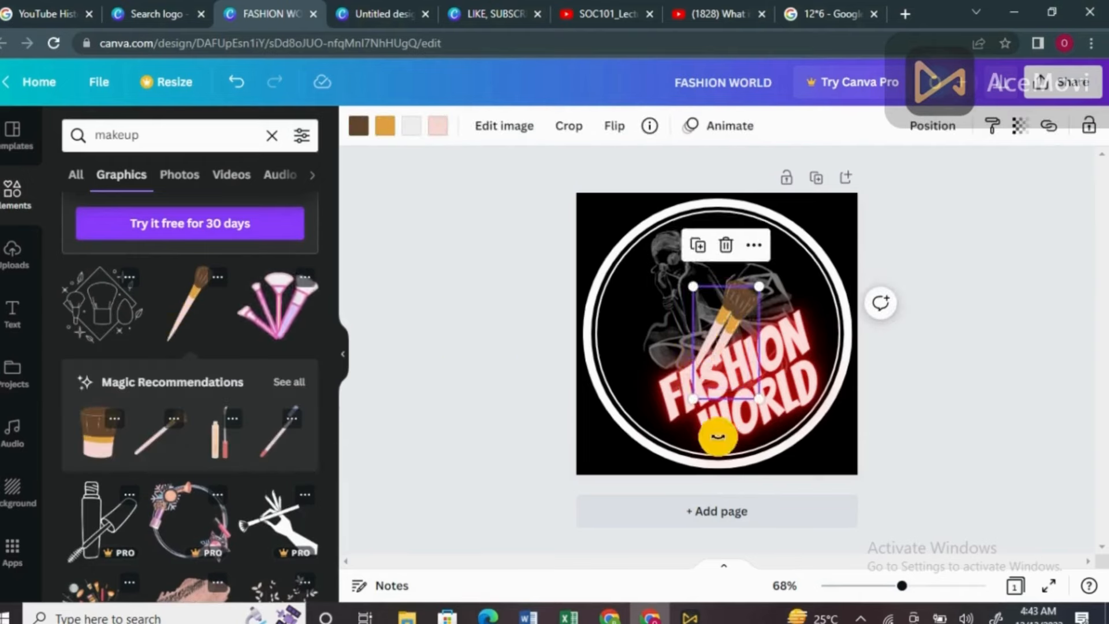
# Step: Rotate and shrink the two makeup brushes and arrange them crossed above the right end of the word "FASHION"
pyautogui.moveTo(718, 437)
pyautogui.mouseDown()
pyautogui.moveTo(777, 401)
pyautogui.moveTo(787, 374)
pyautogui.mouseUp()
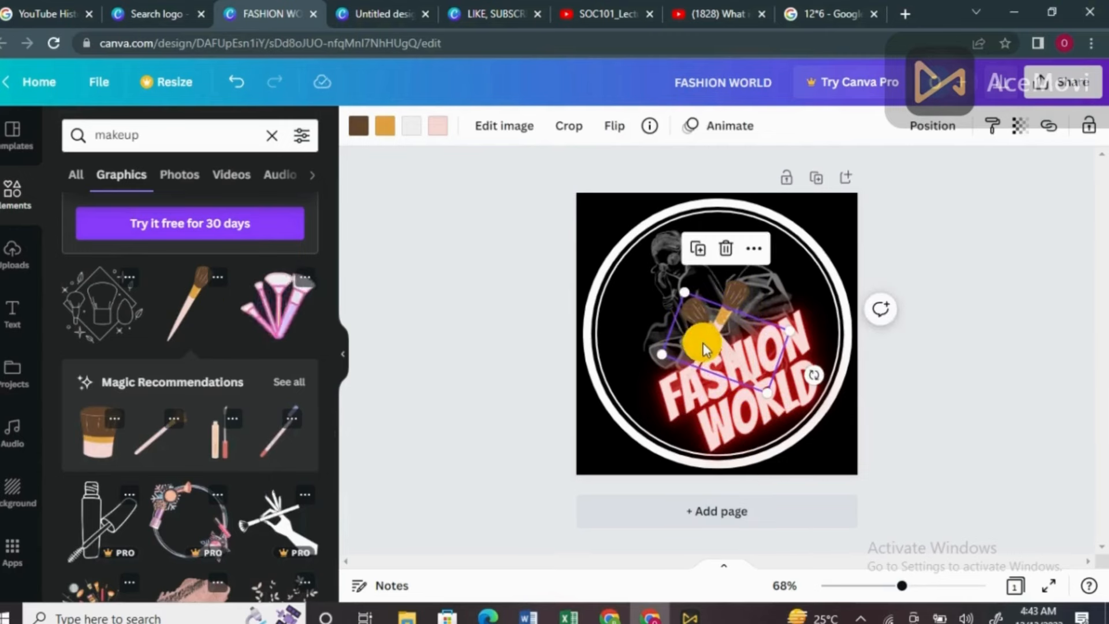
pyautogui.moveTo(703, 342); pyautogui.dragTo(771, 304)
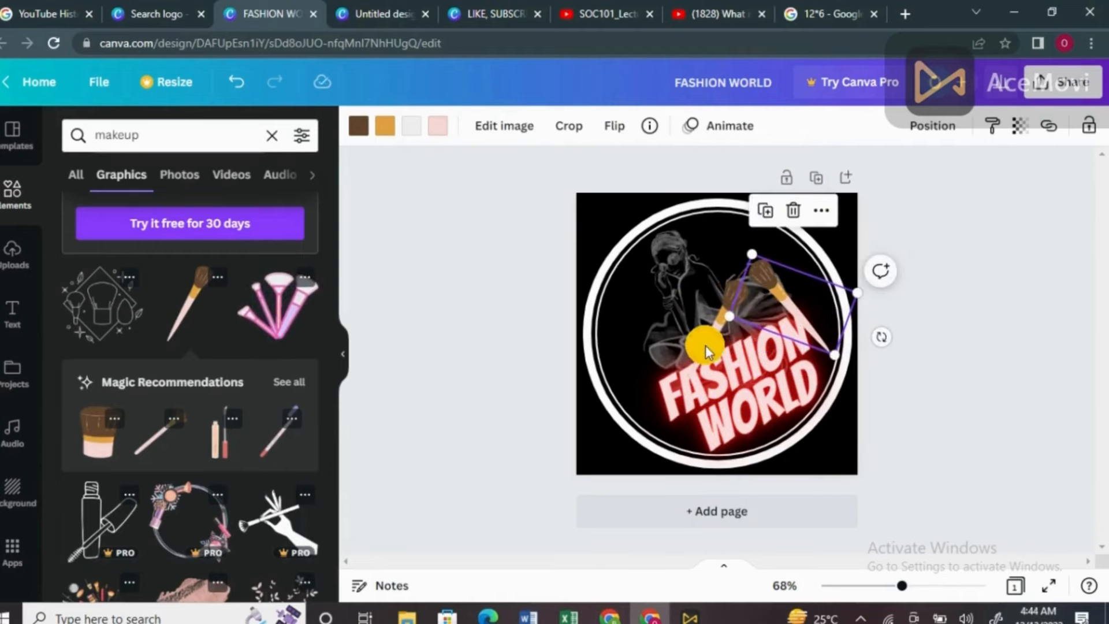
pyautogui.moveTo(706, 345)
pyautogui.mouseDown()
pyautogui.moveTo(768, 328)
pyautogui.moveTo(783, 314)
pyautogui.moveTo(763, 302)
pyautogui.moveTo(763, 335)
pyautogui.moveTo(778, 322)
pyautogui.moveTo(838, 354)
pyautogui.moveTo(808, 317)
pyautogui.moveTo(832, 335)
pyautogui.moveTo(808, 365)
pyautogui.mouseUp()
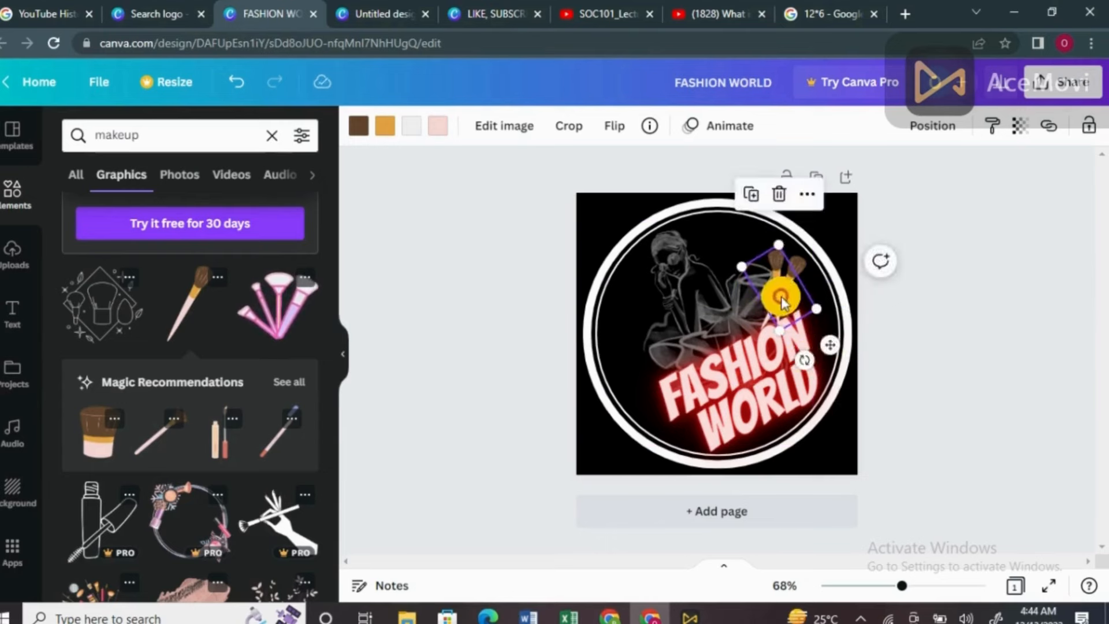
pyautogui.moveTo(782, 295); pyautogui.dragTo(797, 309)
pyautogui.click(919, 344)
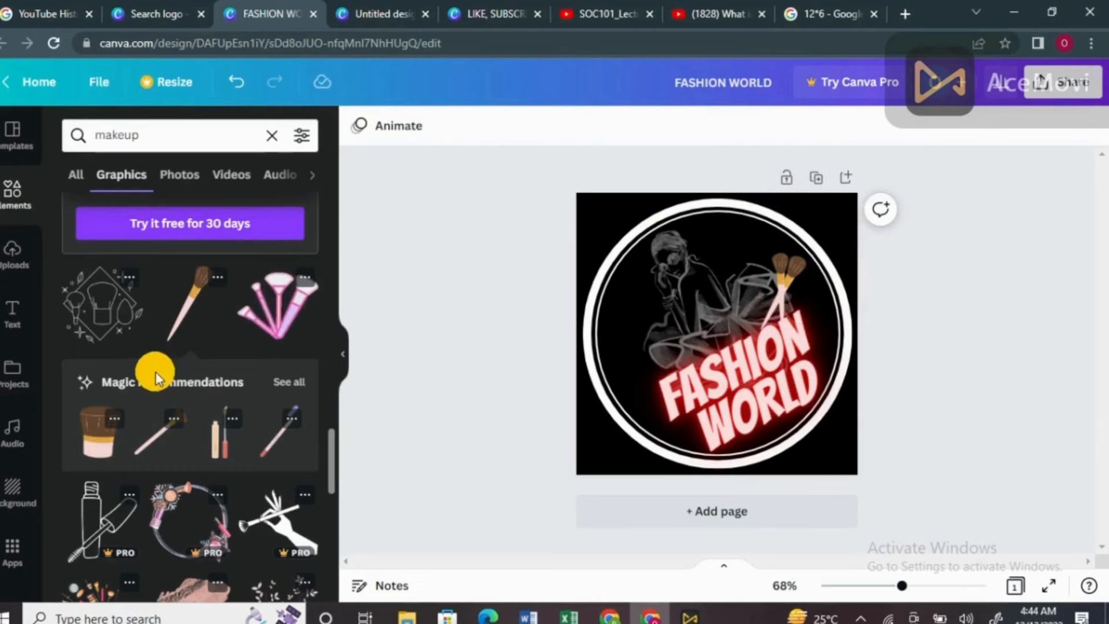
# Step: Find the free pink lip gloss tube with its applicator in the makeup graphics and add it to the page
pyautogui.scroll(4, 155, 372)
pyautogui.scroll(-4, 162, 373)
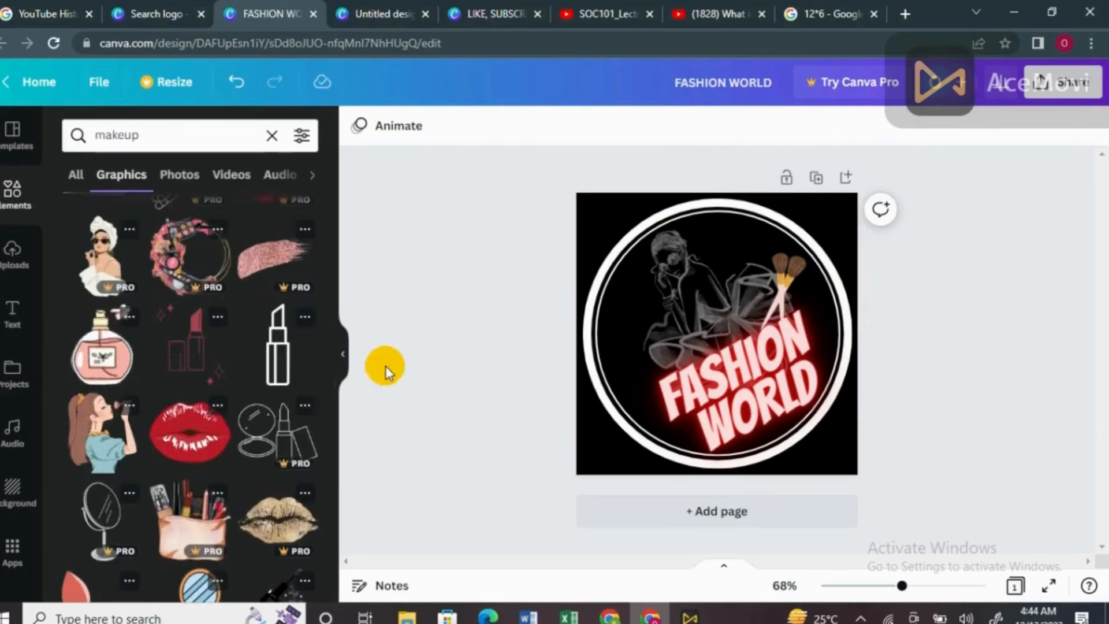
pyautogui.scroll(5, 203, 397)
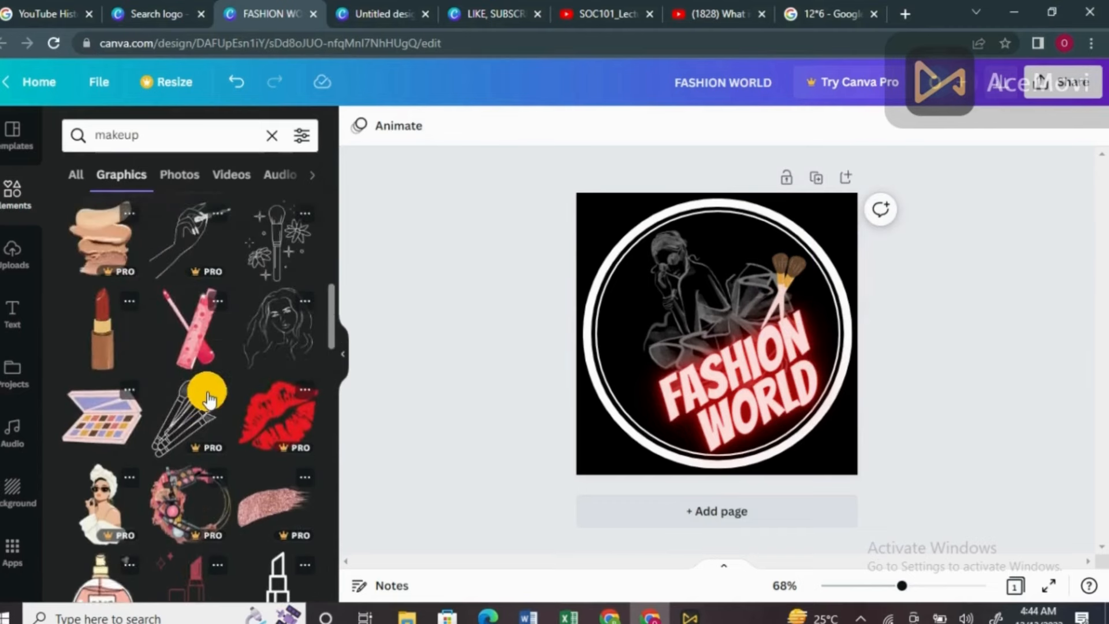
pyautogui.scroll(1, 209, 398)
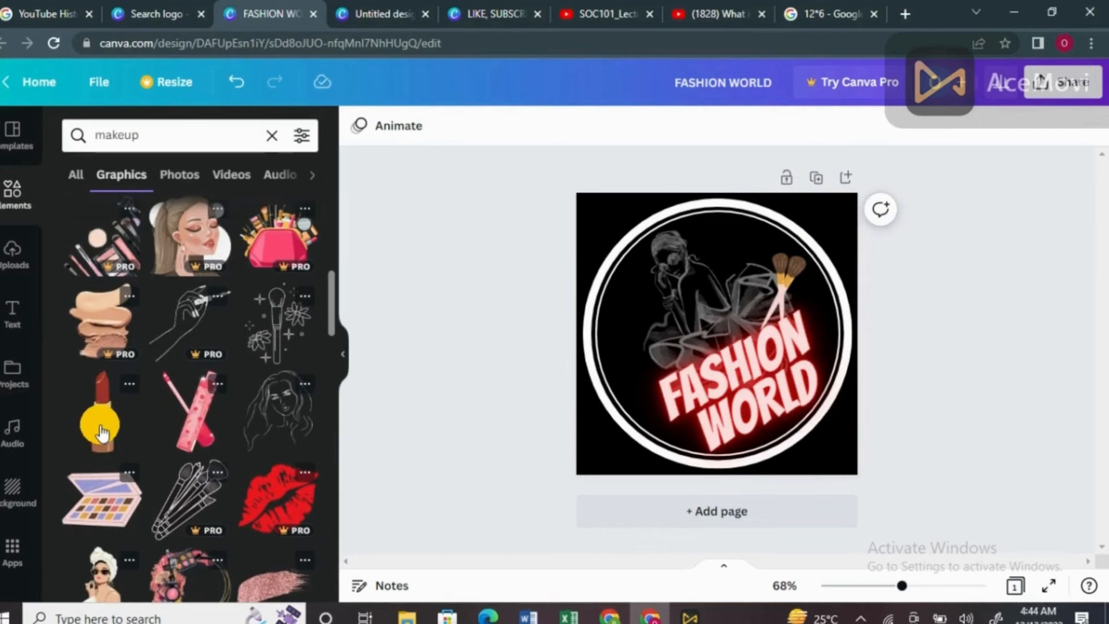
pyautogui.scroll(3, 110, 416)
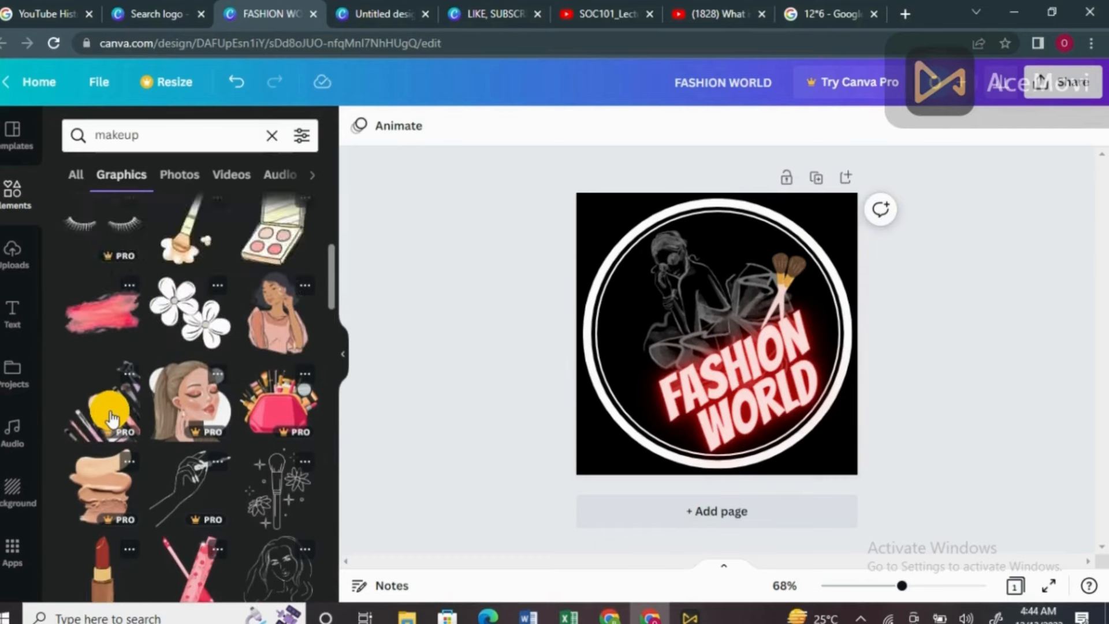
pyautogui.scroll(4, 114, 423)
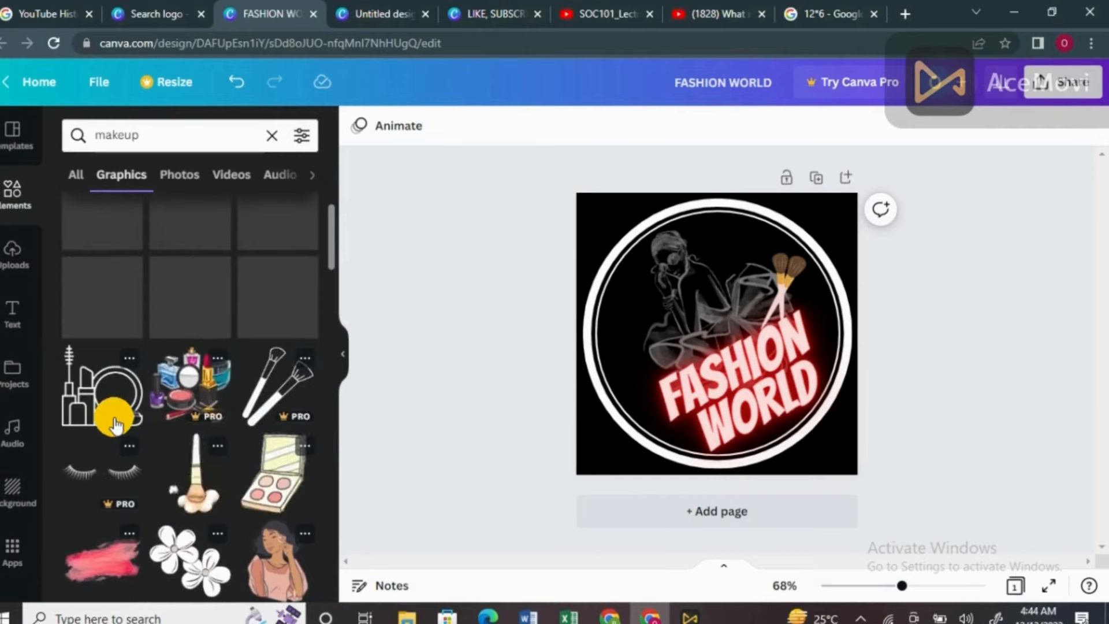
pyautogui.scroll(2, 115, 425)
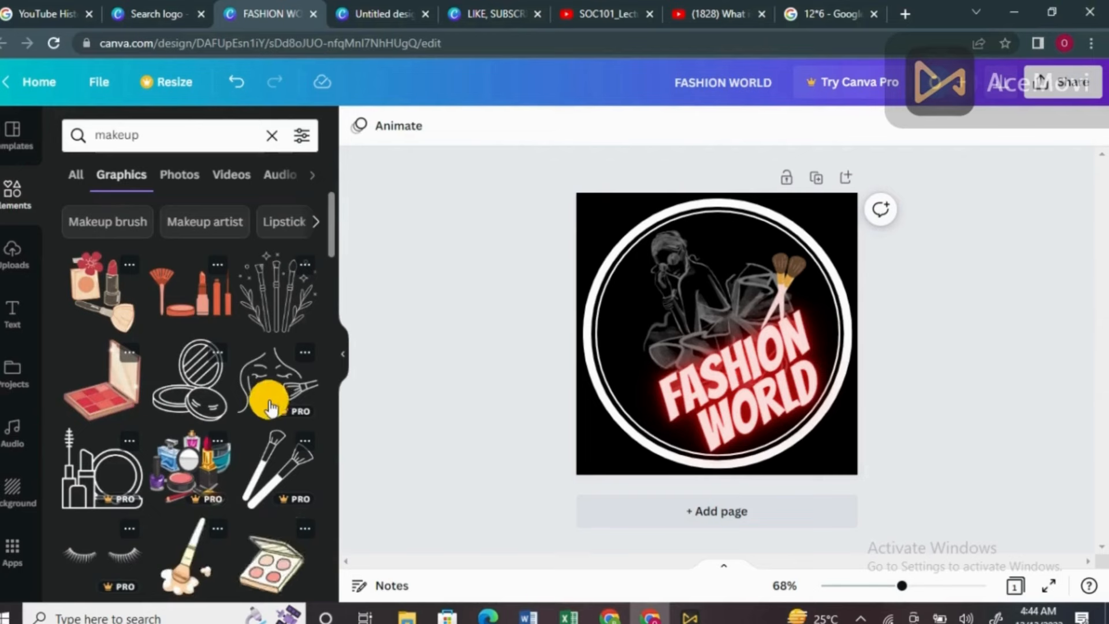
pyautogui.scroll(-5, 266, 393)
pyautogui.scroll(-6, 269, 402)
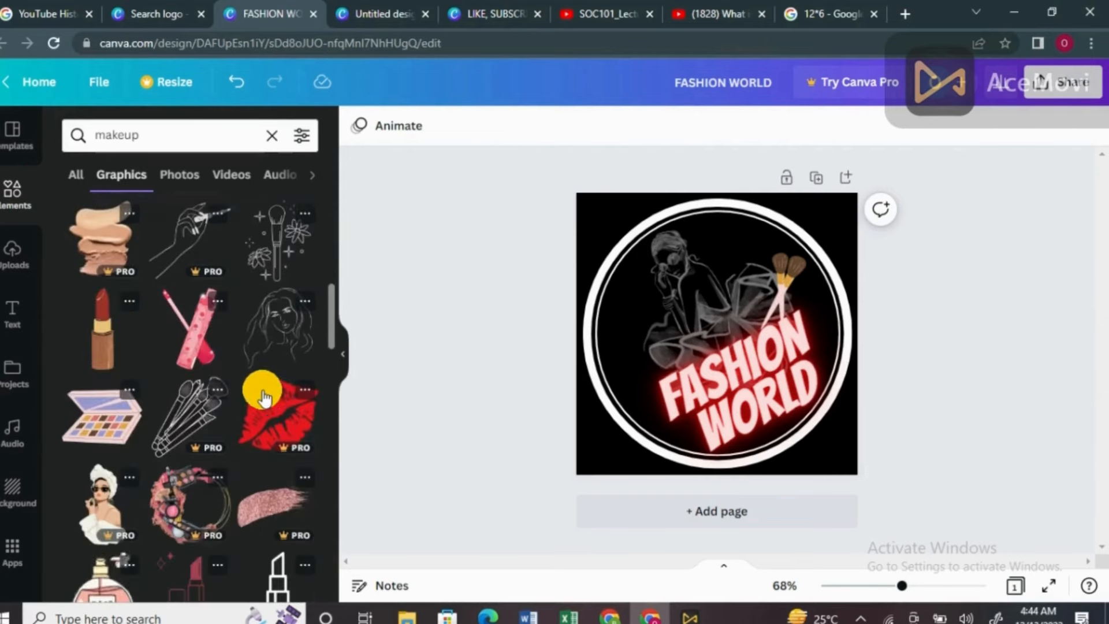
pyautogui.click(187, 347)
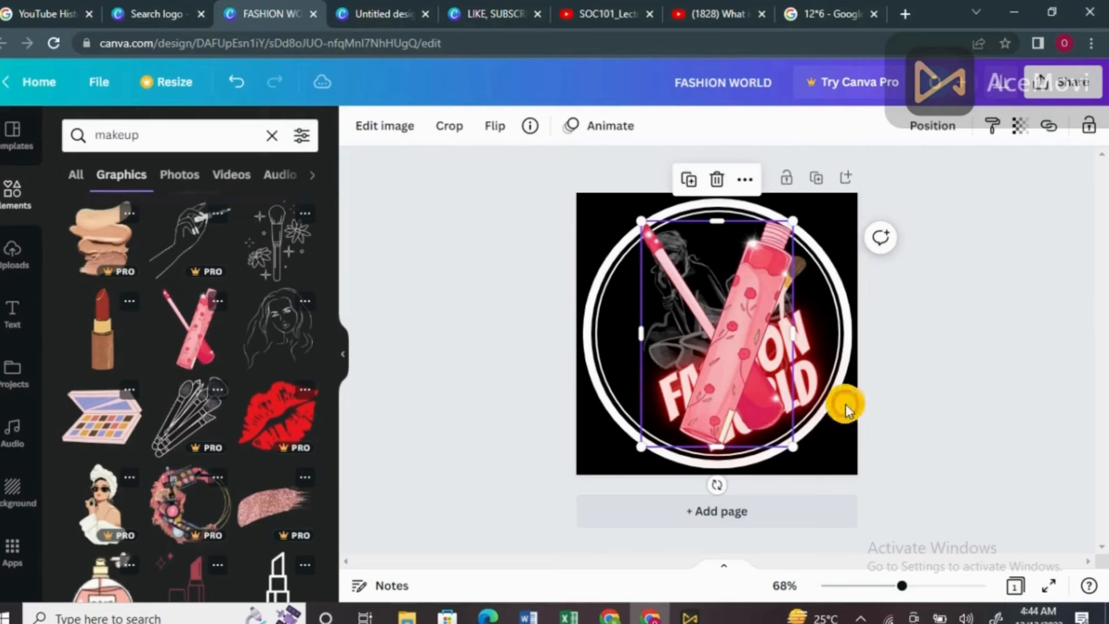
# Step: Shrink the pink lip gloss graphic, tilt it counterclockwise, and place it over the handles of the crossed brushes above the text
pyautogui.moveTo(641, 447); pyautogui.dragTo(755, 322)
pyautogui.moveTo(780, 279); pyautogui.dragTo(656, 377)
pyautogui.moveTo(664, 443); pyautogui.dragTo(687, 425)
pyautogui.moveTo(653, 384)
pyautogui.mouseDown()
pyautogui.moveTo(733, 323)
pyautogui.moveTo(817, 310)
pyautogui.moveTo(746, 341)
pyautogui.moveTo(682, 399)
pyautogui.moveTo(673, 425)
pyautogui.moveTo(655, 419)
pyautogui.moveTo(666, 430)
pyautogui.moveTo(645, 456)
pyautogui.moveTo(664, 362)
pyautogui.moveTo(649, 389)
pyautogui.moveTo(678, 442)
pyautogui.moveTo(690, 431)
pyautogui.moveTo(696, 337)
pyautogui.moveTo(743, 337)
pyautogui.moveTo(781, 301)
pyautogui.moveTo(777, 319)
pyautogui.mouseUp()
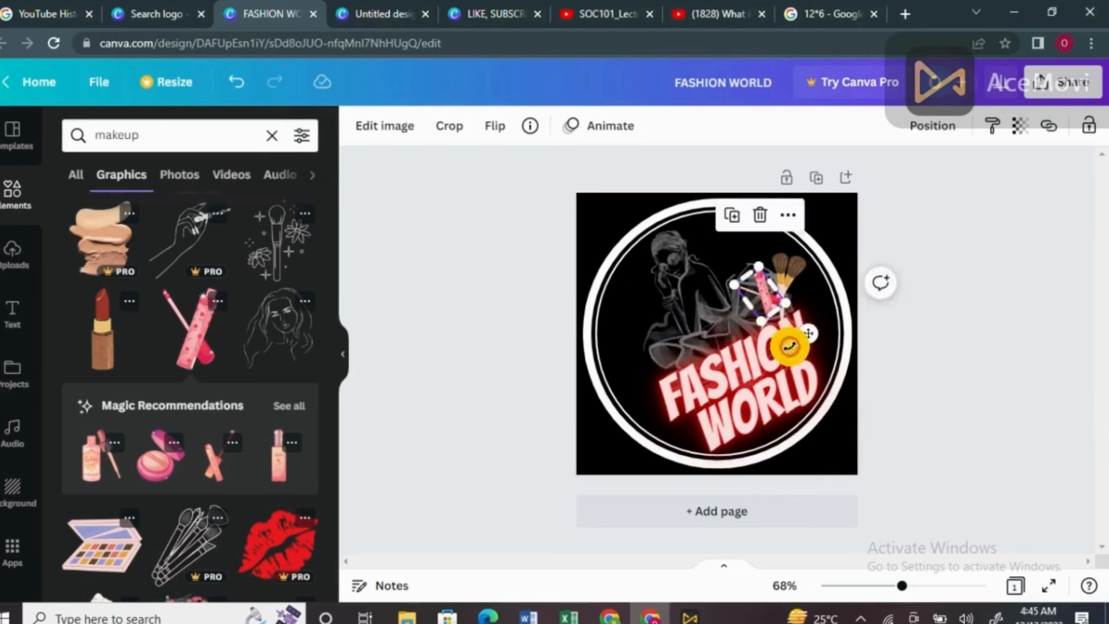
pyautogui.moveTo(789, 356); pyautogui.dragTo(804, 337)
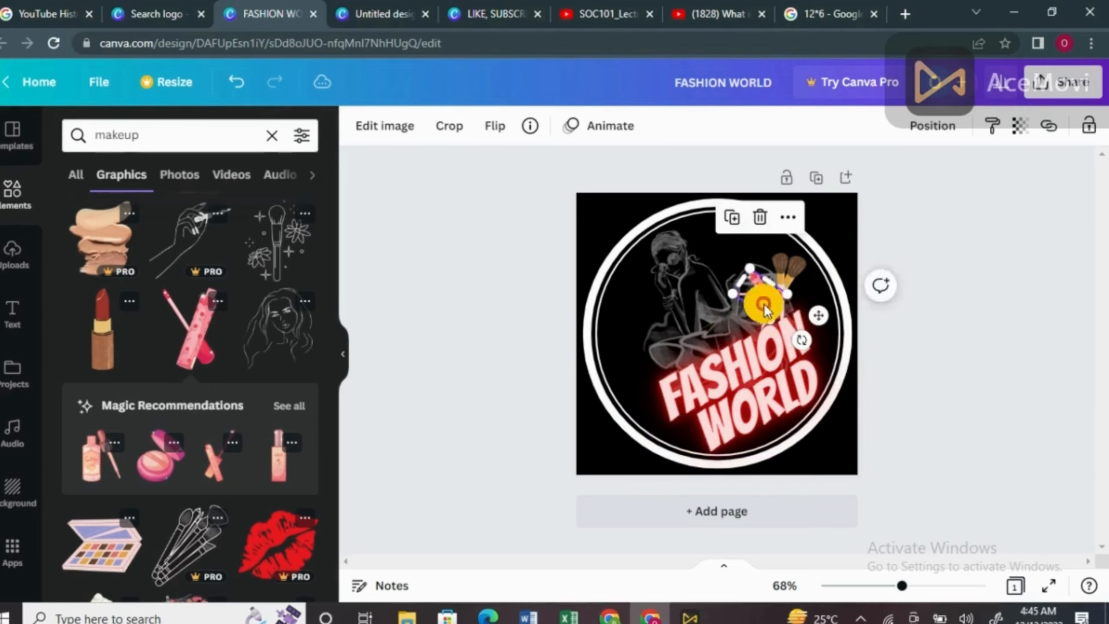
pyautogui.moveTo(760, 299)
pyautogui.mouseDown()
pyautogui.moveTo(778, 298)
pyautogui.moveTo(778, 278)
pyautogui.mouseUp()
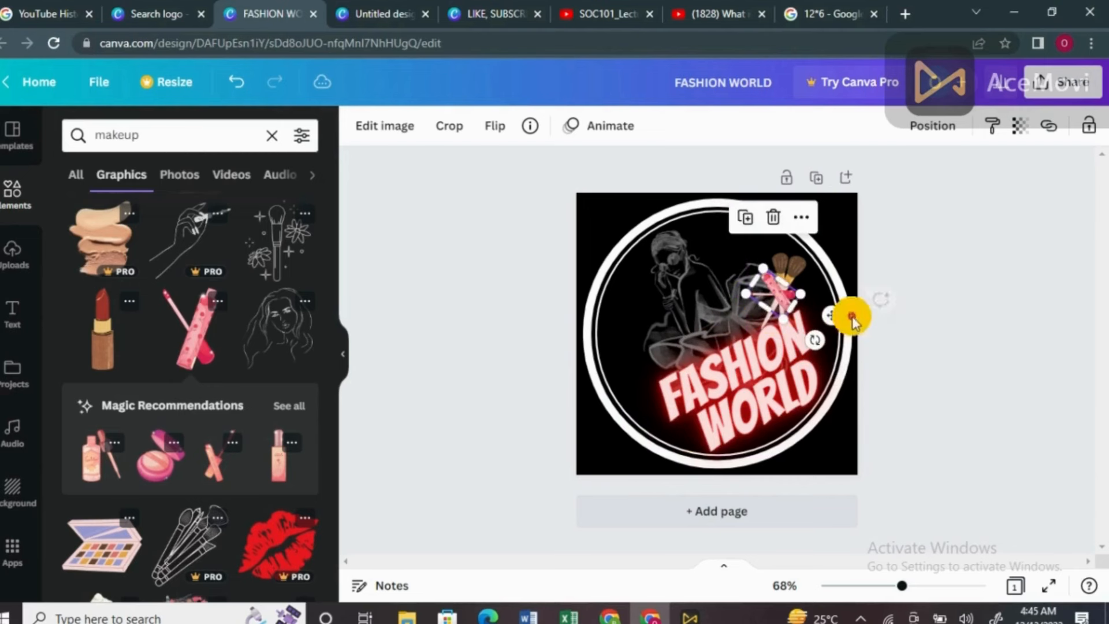
pyautogui.click(941, 393)
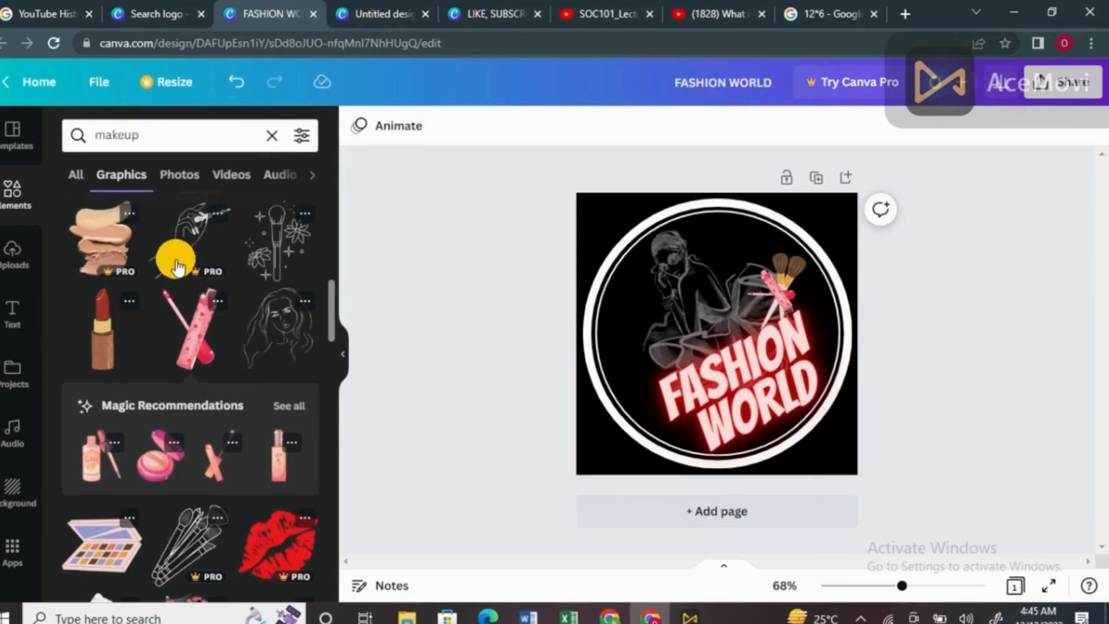
# Step: Open the sharing and download options for the finished logo design
pyautogui.scroll(3, 176, 266)
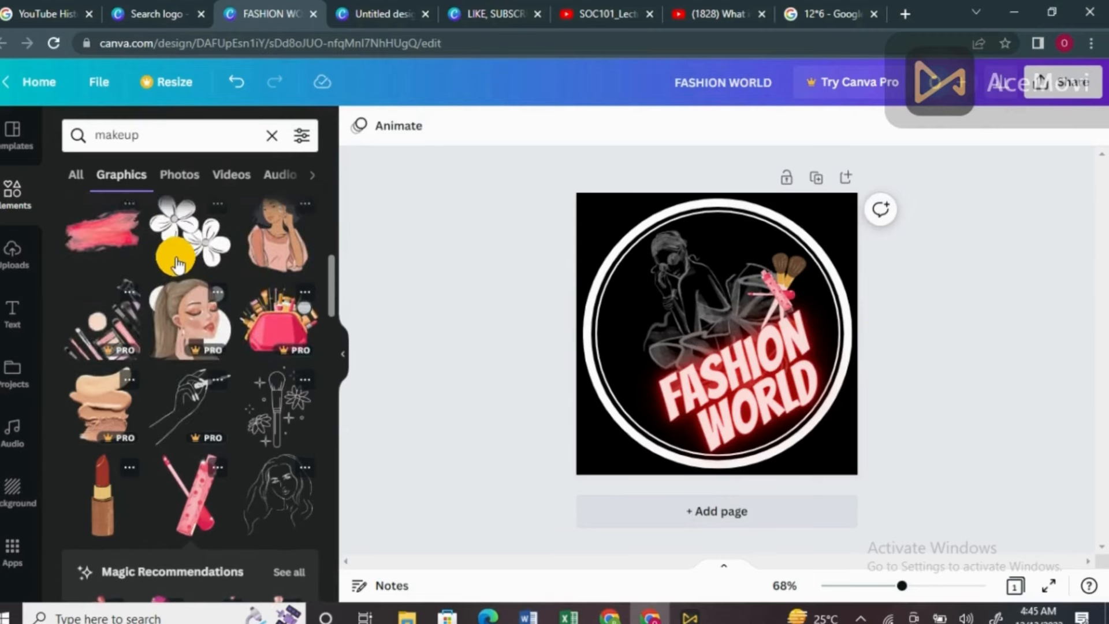
pyautogui.scroll(4, 176, 263)
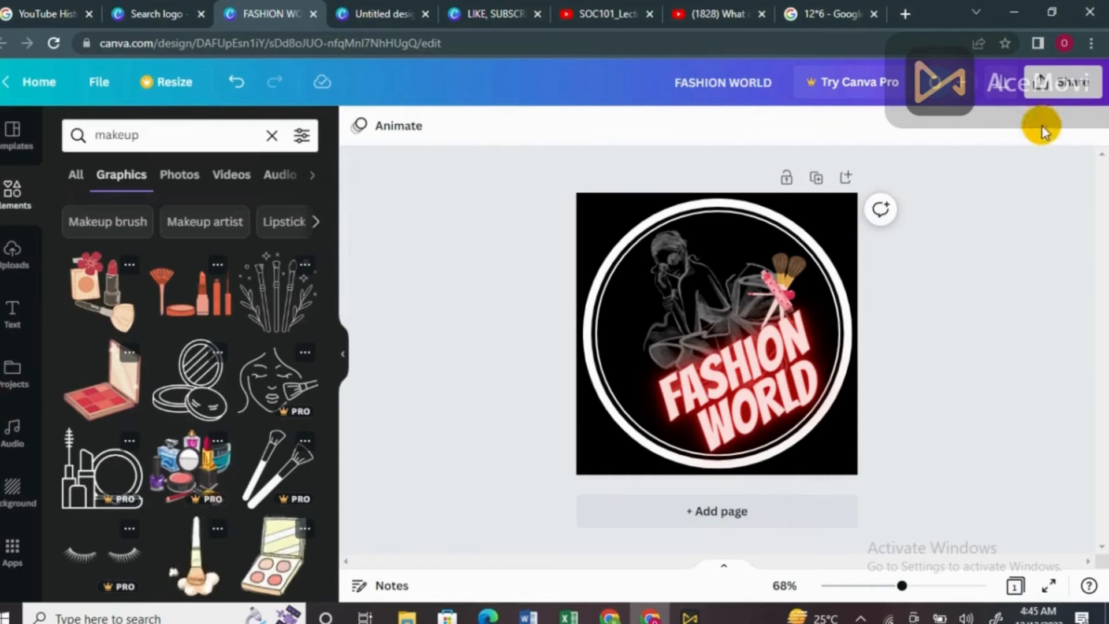
pyautogui.click(1045, 86)
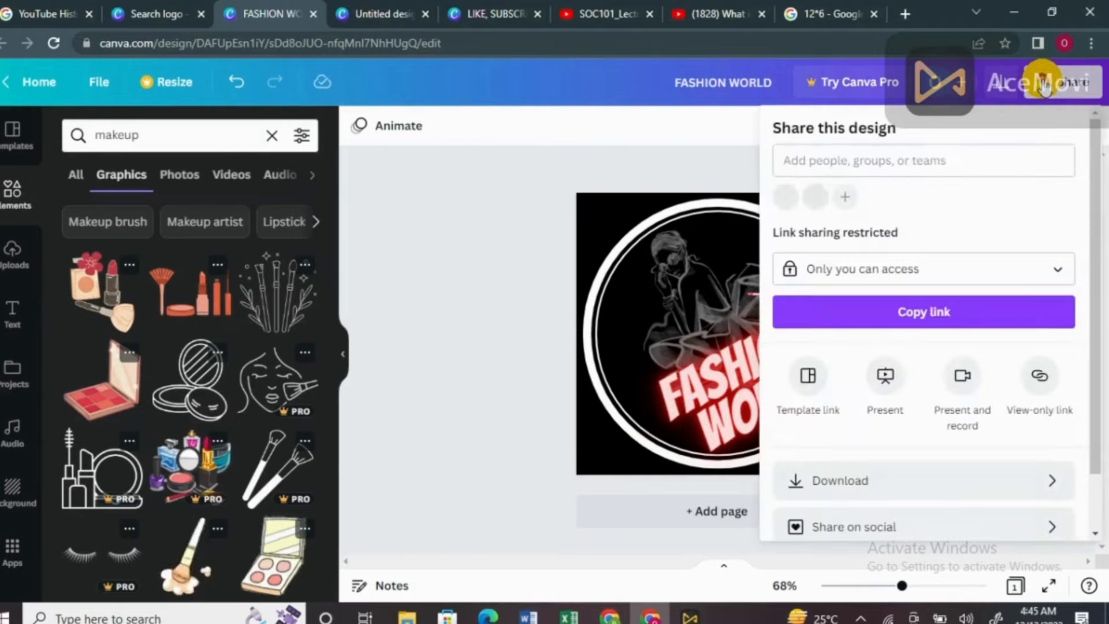